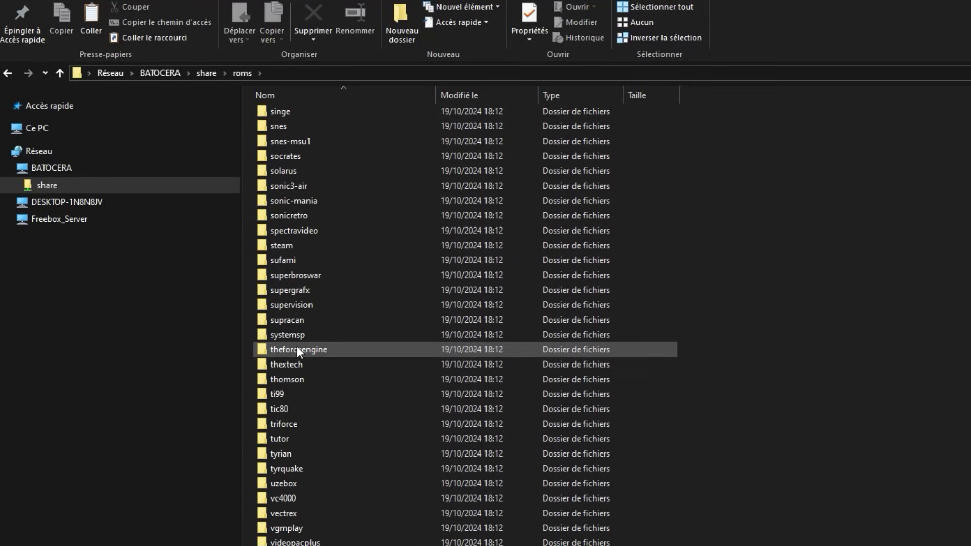
Step: Return to the share folder on the BATOCERA network drive and open its bios folder
{"action": "key", "text": "BackSpace"}
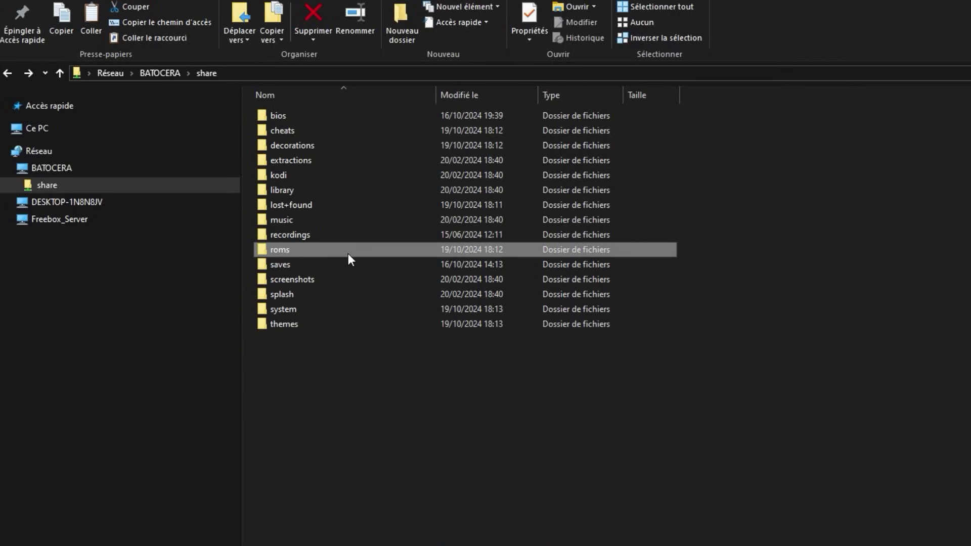
{"action": "double_click", "coordinate": [289, 115]}
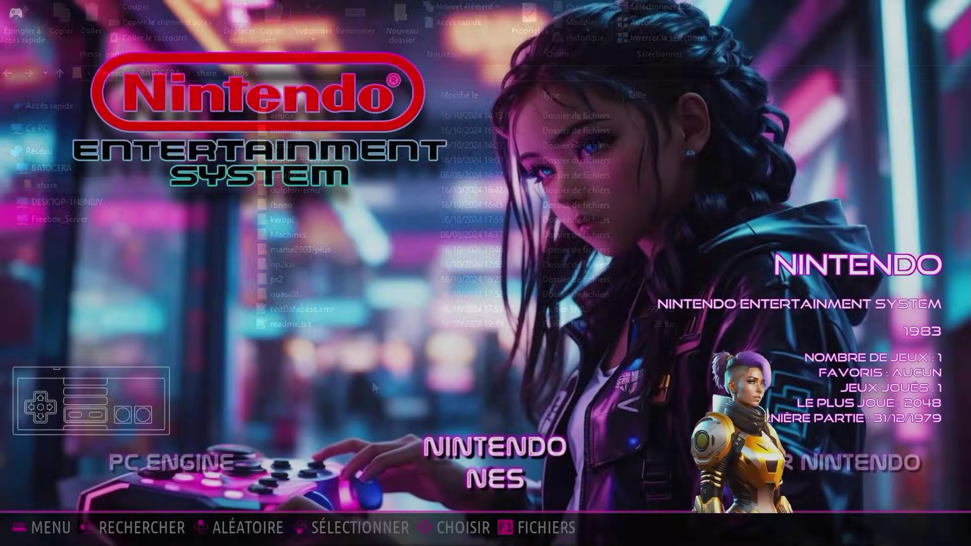
Step: Switch to the Batocera interface and open the network settings (Paramètres réseau) to check the IP address
{"action": "key", "text": "Right"}
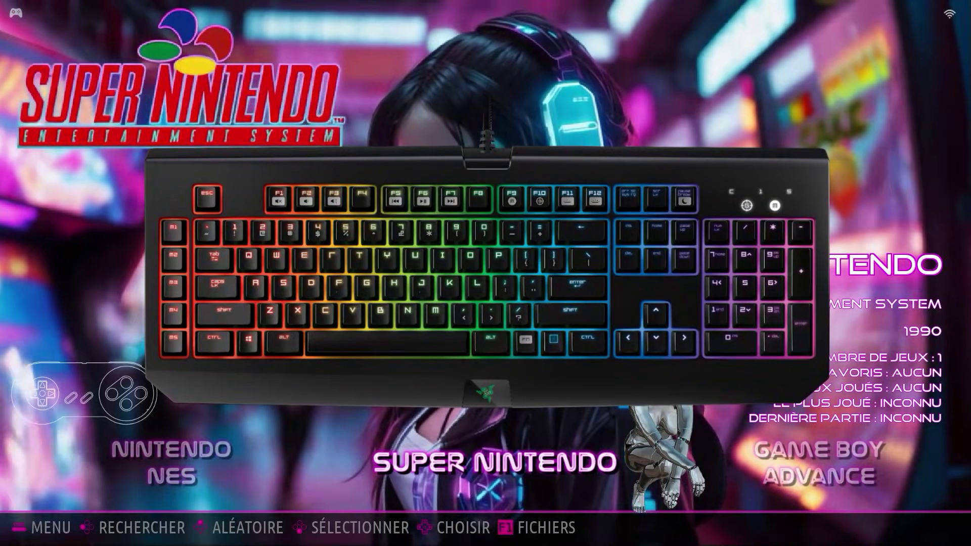
{"action": "key", "text": "Left"}
{"action": "key", "text": "Left"}
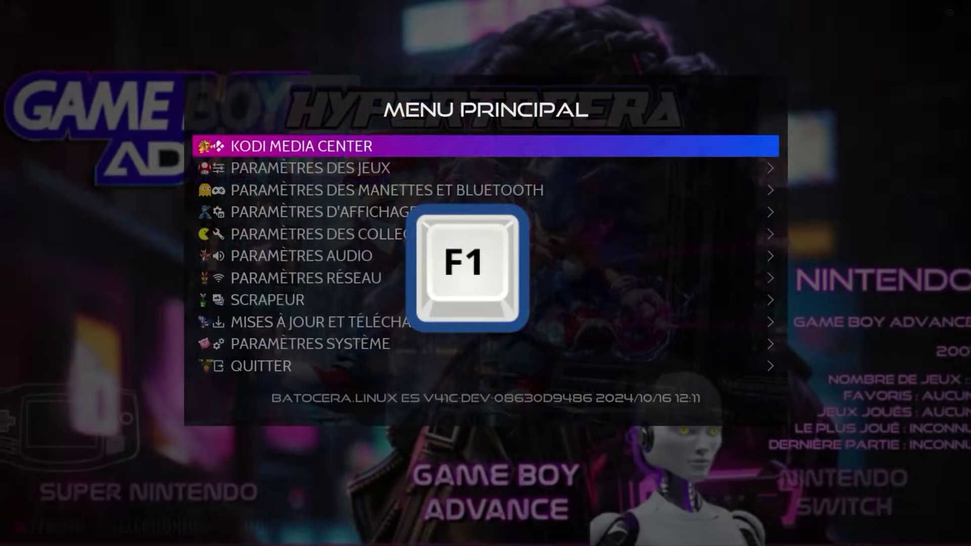
{"action": "key", "text": "Down"}
{"action": "key", "text": "Down"}
{"action": "key", "text": "Down"}
{"action": "key", "text": "Down"}
{"action": "key", "text": "Down"}
{"action": "key", "text": "Down"}
{"action": "key", "text": "Return"}
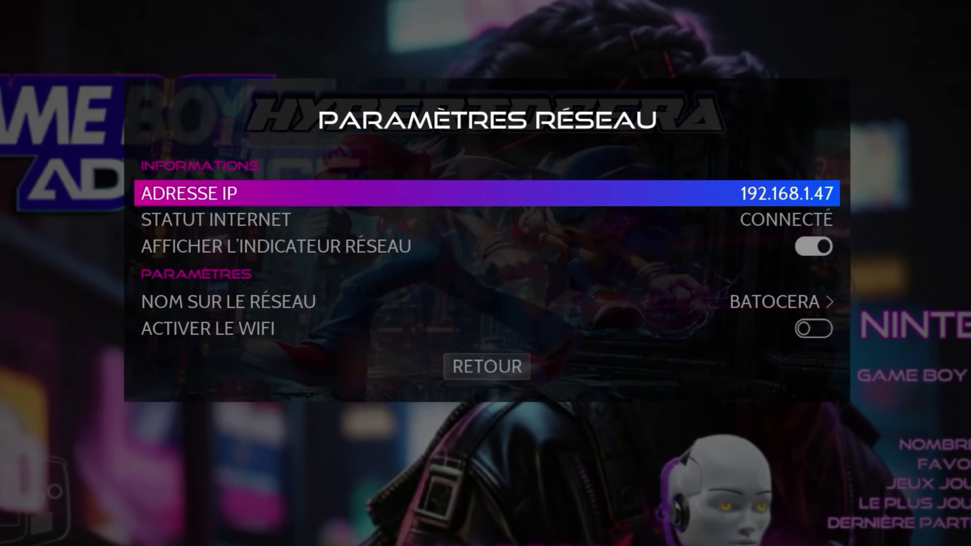
Step: Open Batocera's file manager, show the installed applications and launch the xterm terminal
{"action": "key", "text": "F1"}
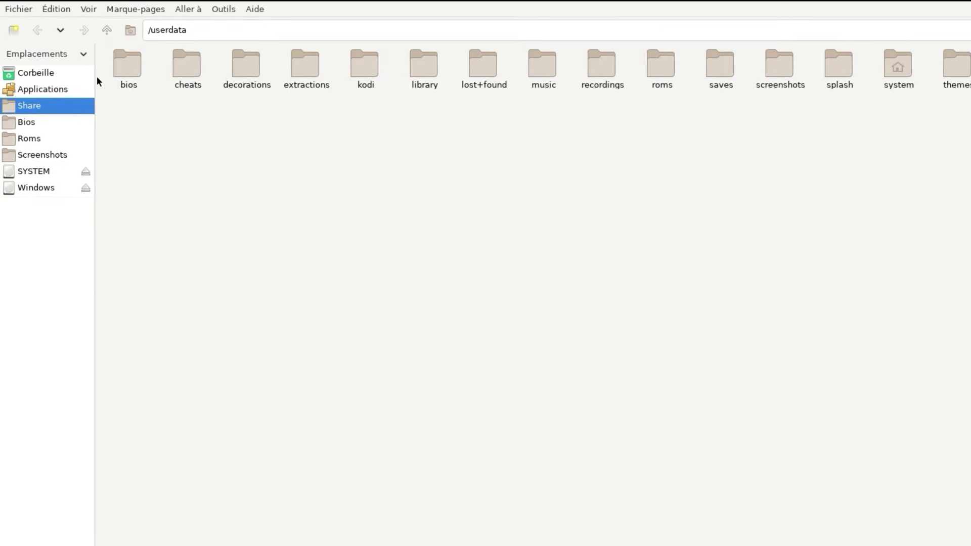
{"action": "left_click", "coordinate": [35, 94]}
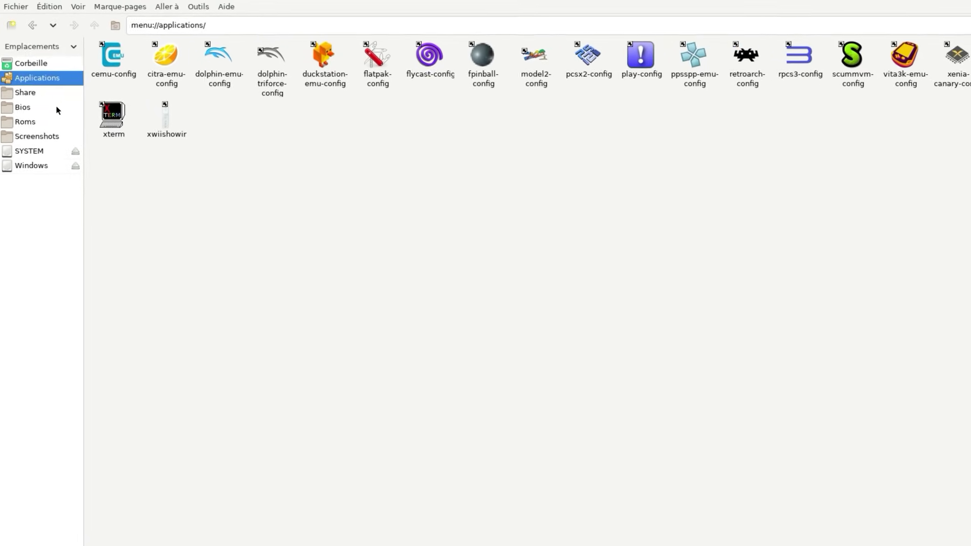
{"action": "left_click", "coordinate": [133, 139]}
{"action": "double_click", "coordinate": [172, 190]}
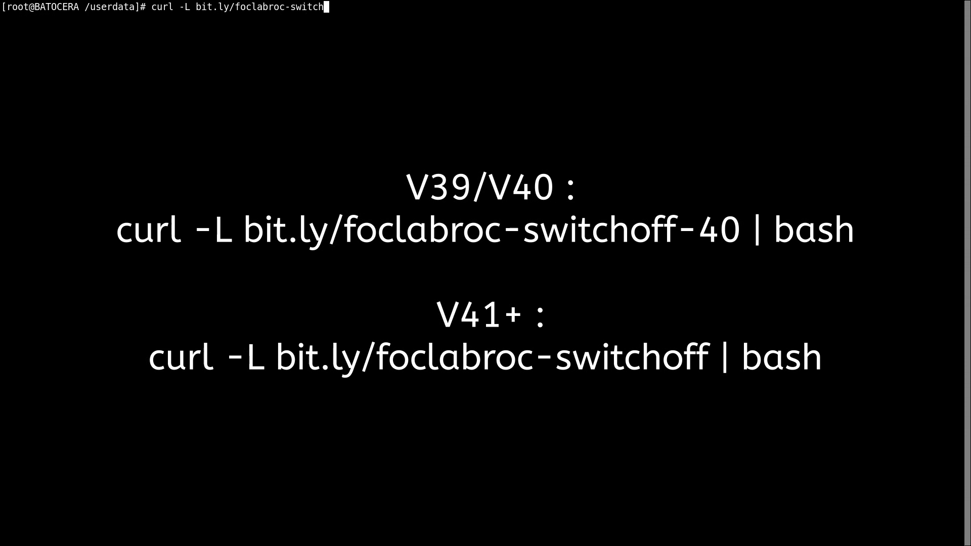
Step: Run the Switch emulation installer with "curl -L bit.ly/foclabroc-switchoff | bash", and exit the terminal
{"action": "type", "text": "off | ba"}
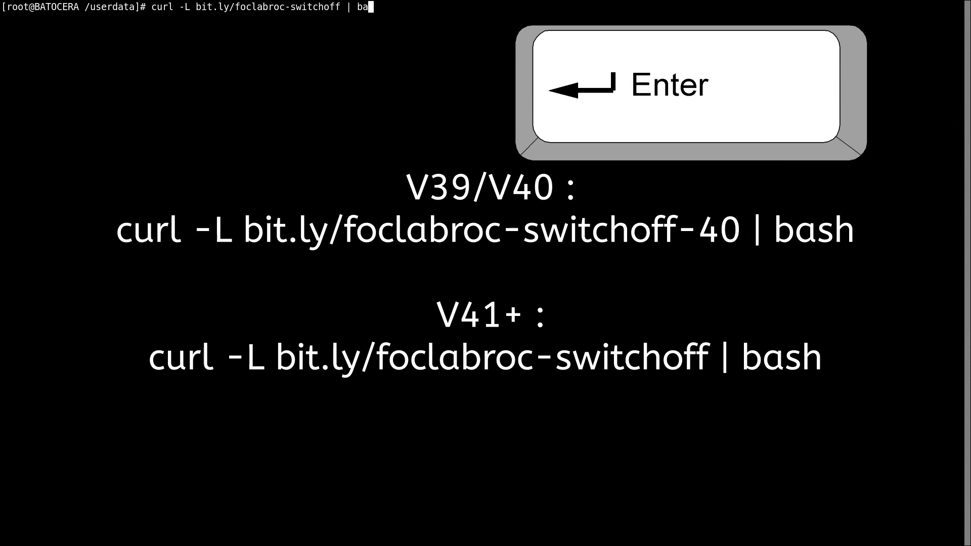
{"action": "type", "text": "sh"}
{"action": "key", "text": "Return"}
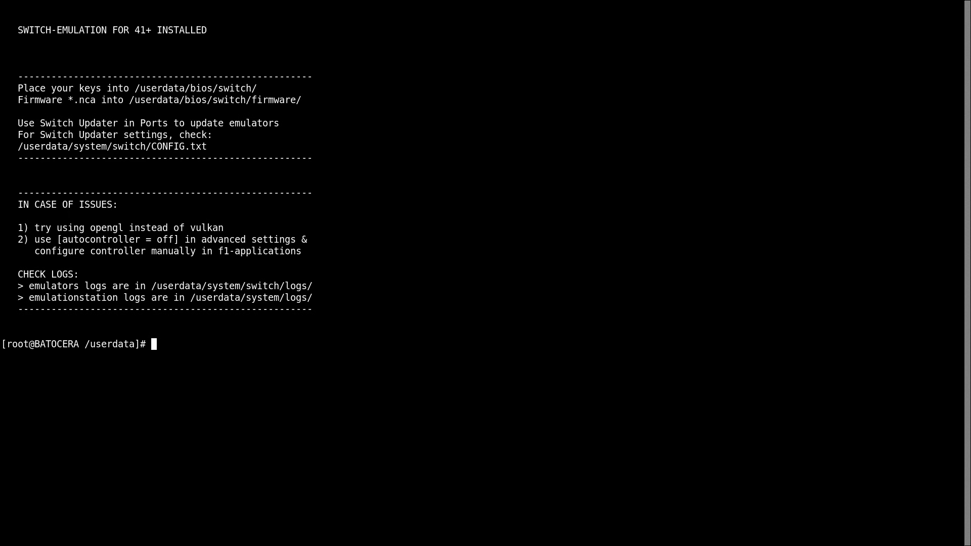
{"action": "type", "text": "exit"}
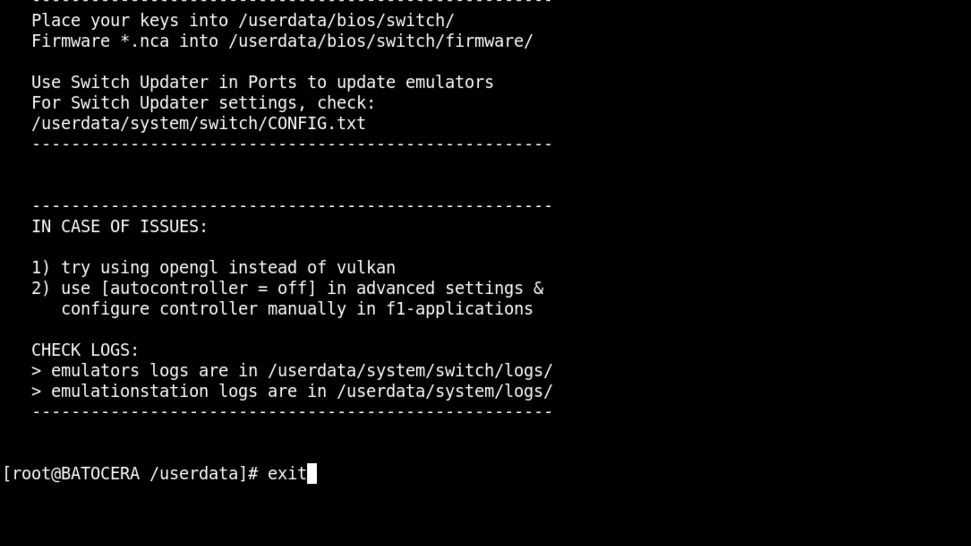
{"action": "key", "text": "Return"}
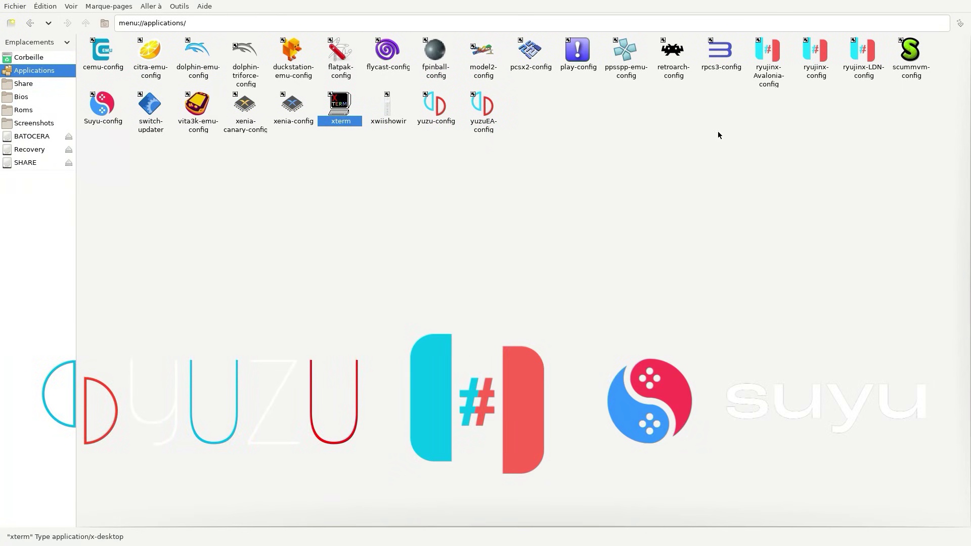
{"action": "left_click", "coordinate": [766, 49]}
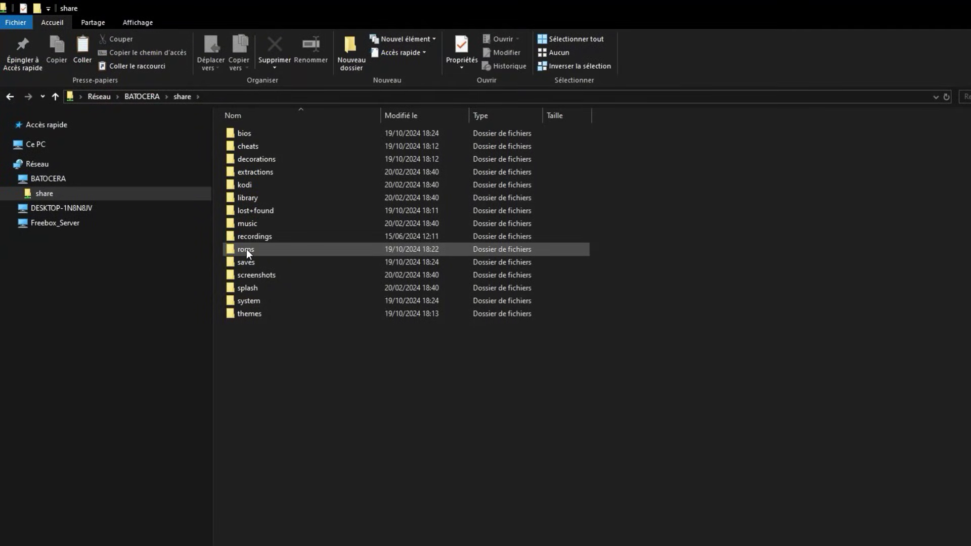
Step: Switch to Windows File Explorer and locate the switch folder inside roms on the BATOCERA share
{"action": "double_click", "coordinate": [247, 249]}
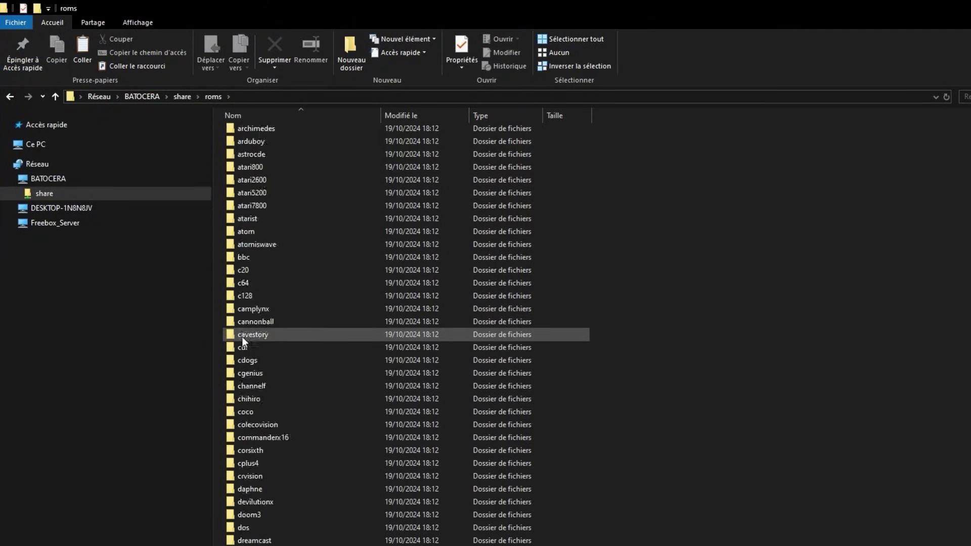
{"action": "scroll", "coordinate": [247, 354], "scroll_direction": "down", "scroll_amount": 15}
{"action": "scroll", "coordinate": [248, 373], "scroll_direction": "down", "scroll_amount": 20}
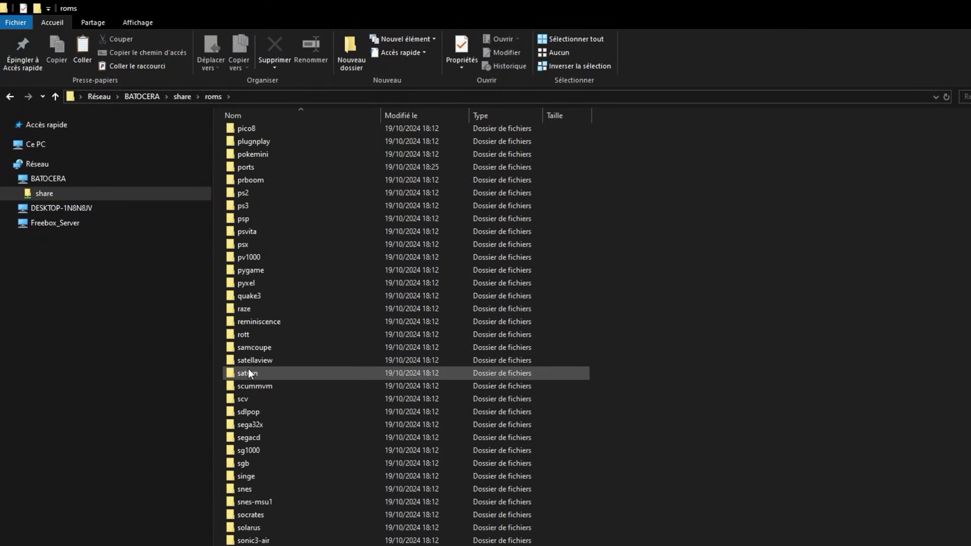
{"action": "left_click", "coordinate": [255, 439]}
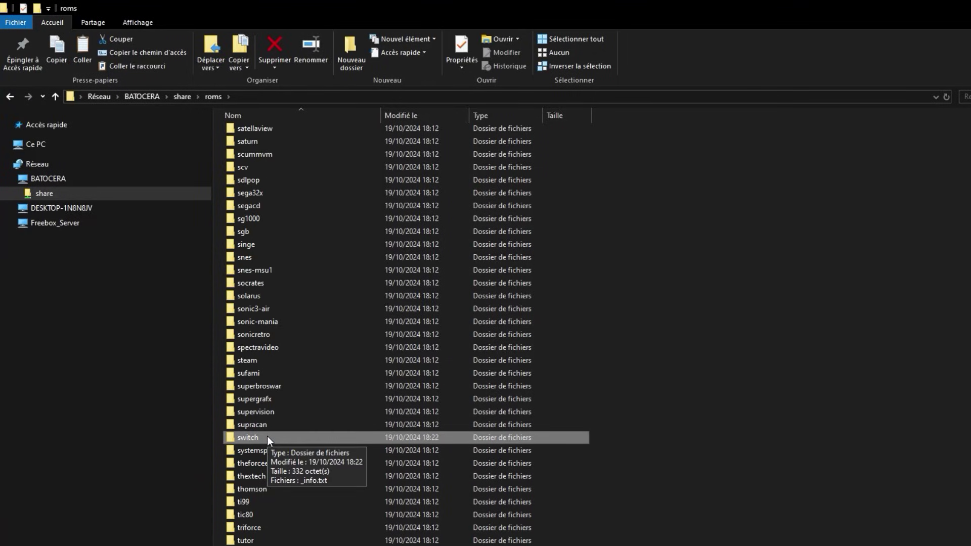
Step: Inspect the bios/switch folder on the share, including its firmware subfolder and _info.txt file
{"action": "left_click", "coordinate": [181, 97]}
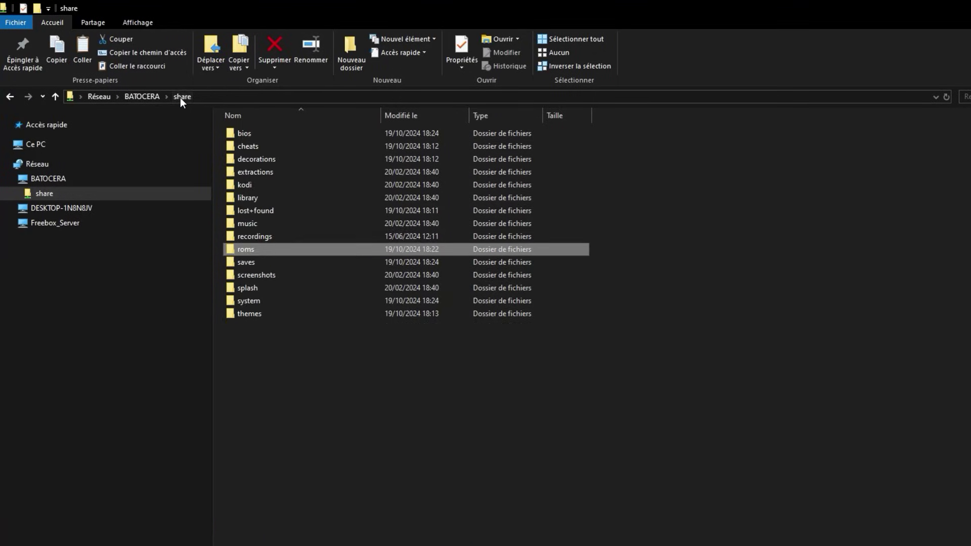
{"action": "double_click", "coordinate": [241, 135]}
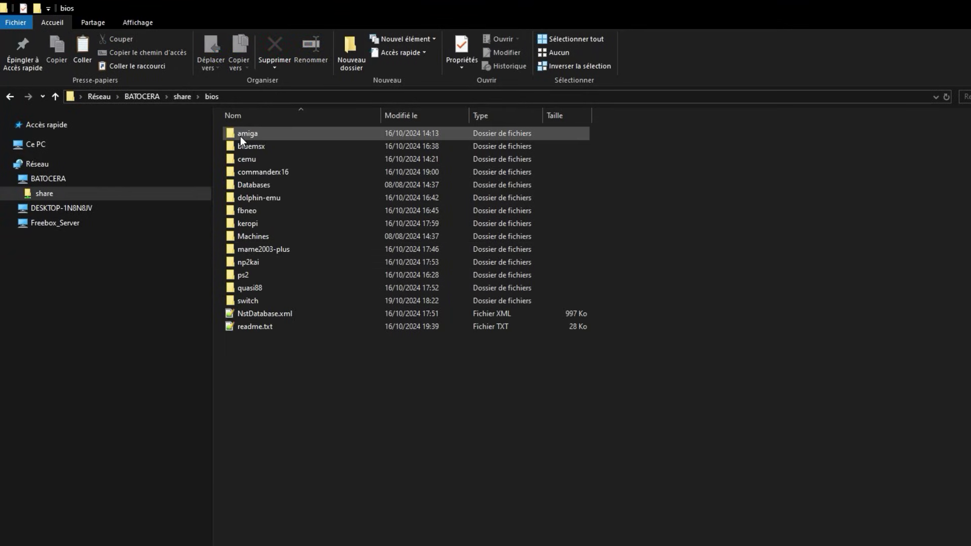
{"action": "double_click", "coordinate": [245, 301]}
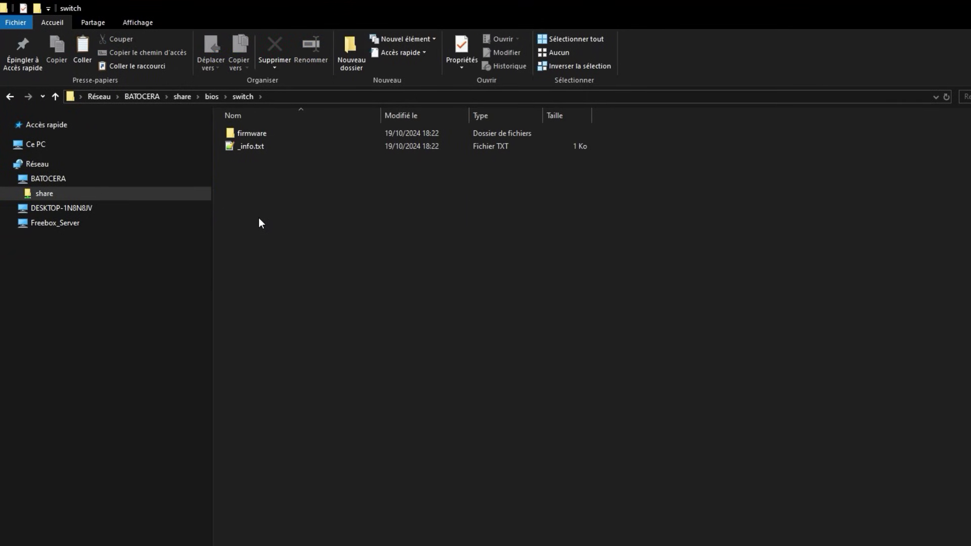
{"action": "double_click", "coordinate": [250, 135]}
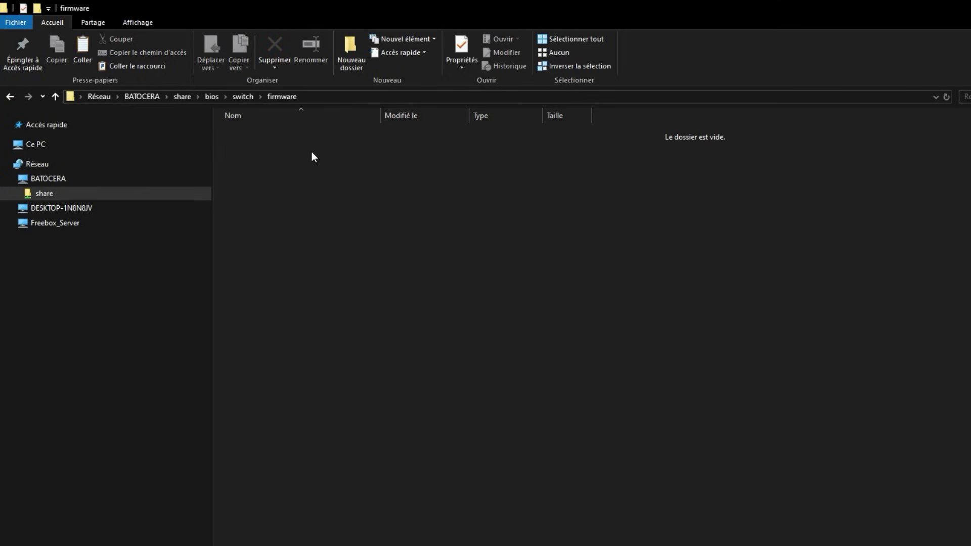
{"action": "key", "text": "BackSpace"}
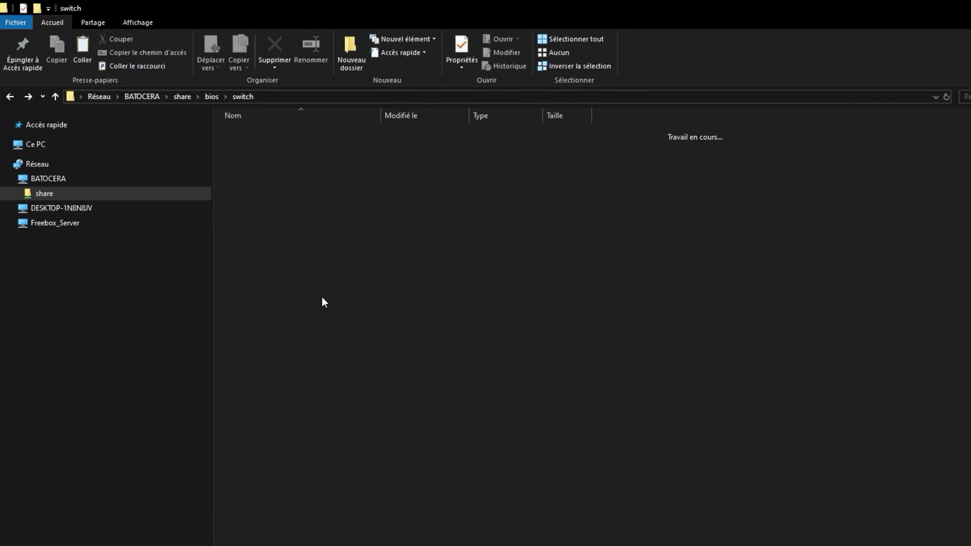
{"action": "double_click", "coordinate": [245, 146]}
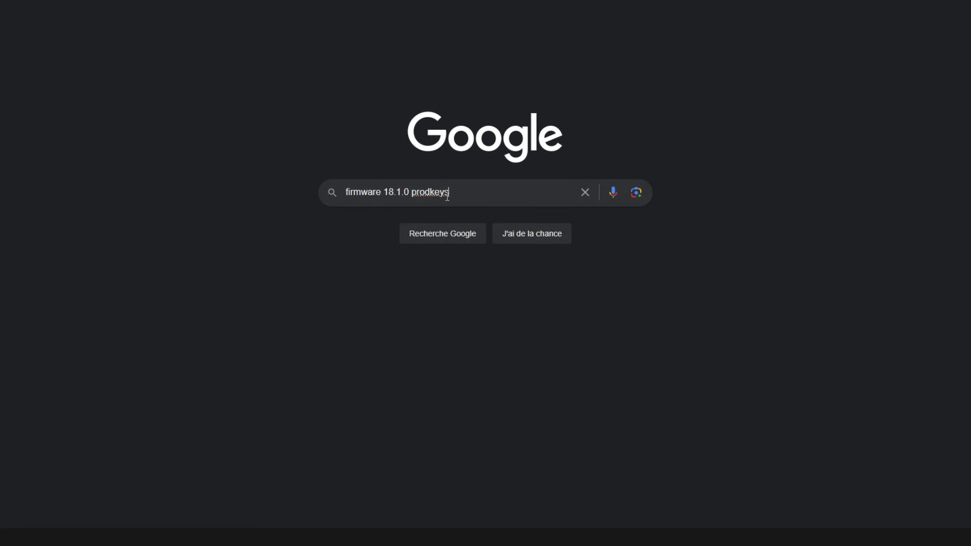
Step: Search Google for "firmware 18.1.0 prodkeys" and open the prodkeys.net result to examine its firmware downloads
{"action": "key", "text": "Return"}
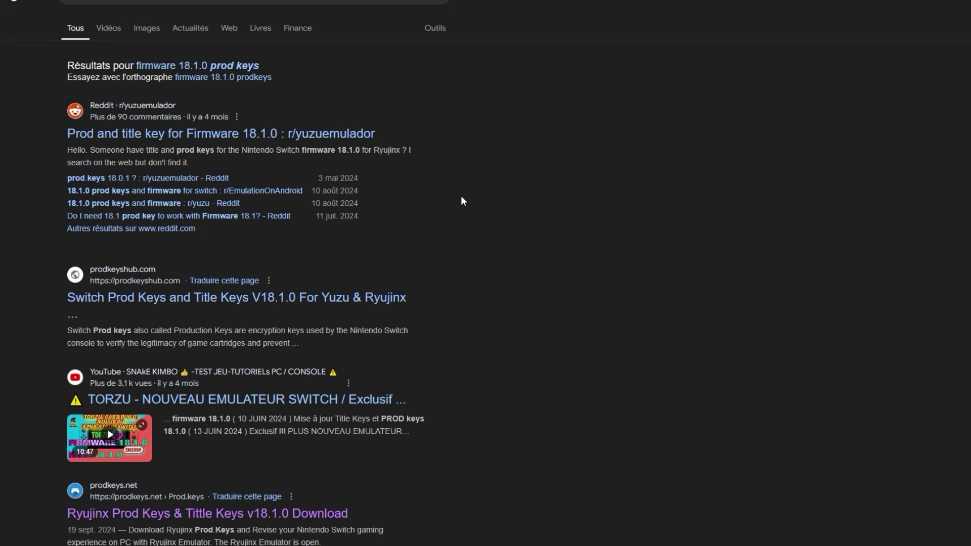
{"action": "scroll", "coordinate": [292, 209], "scroll_direction": "down", "scroll_amount": 1}
{"action": "scroll", "coordinate": [294, 207], "scroll_direction": "down", "scroll_amount": 3}
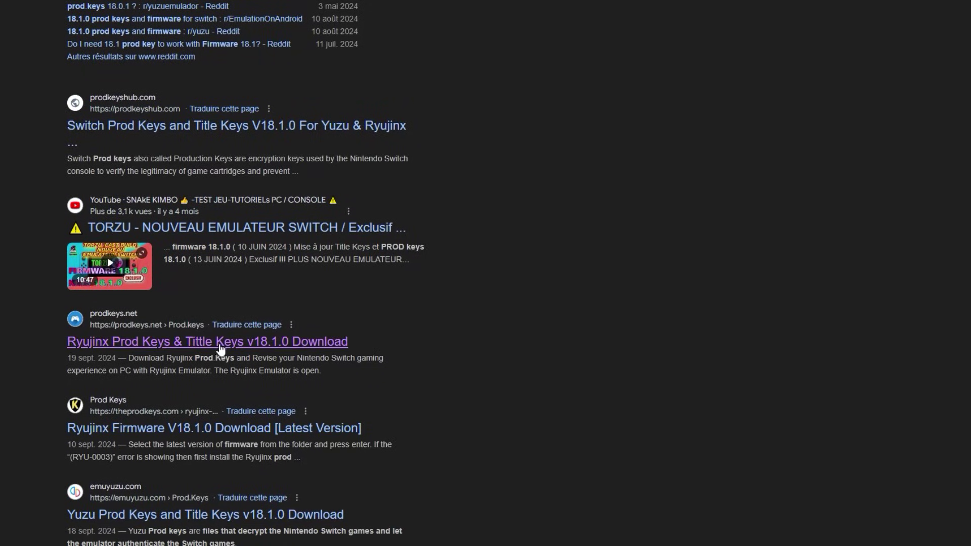
{"action": "left_click", "coordinate": [221, 342]}
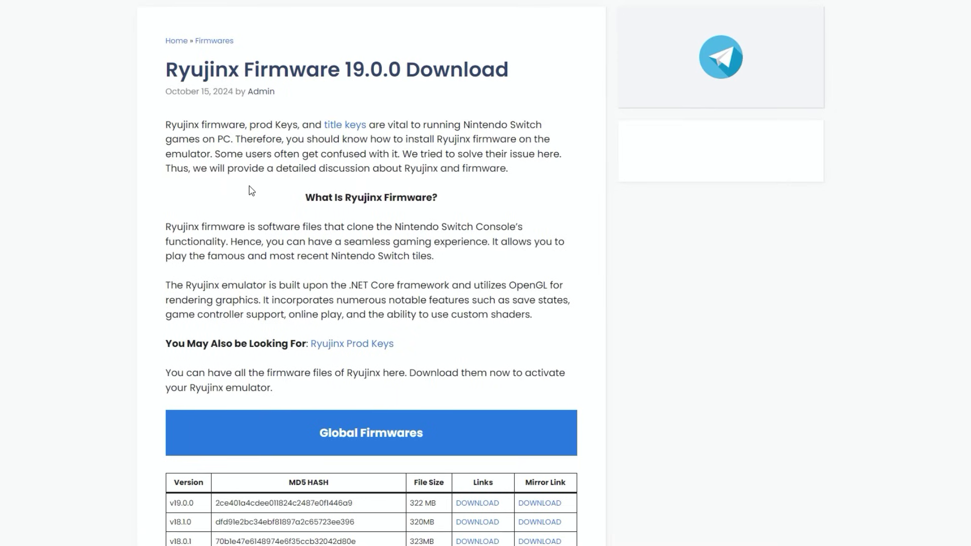
{"action": "scroll", "coordinate": [261, 190], "scroll_direction": "down", "scroll_amount": 5}
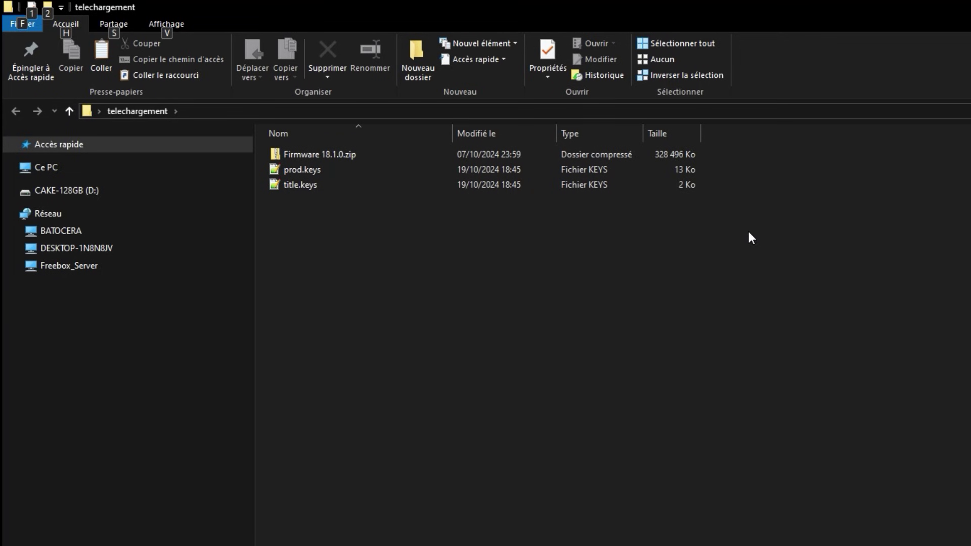
Step: Copy Firmware 18.1.0.zip, prod.keys and title.keys from the telechargement folder in Windows File Explorer
{"action": "left_click_drag", "start_coordinate": [748, 232], "coordinate": [301, 151]}
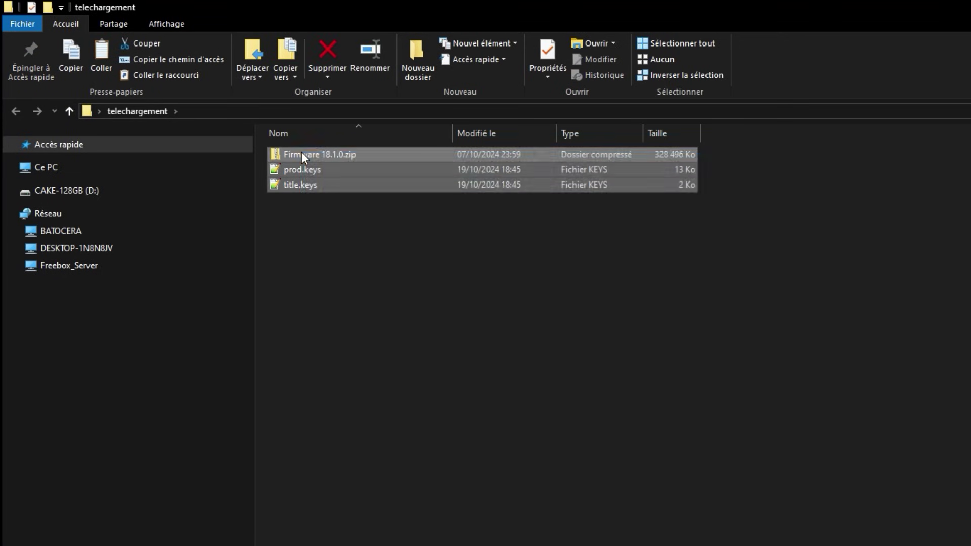
{"action": "right_click", "coordinate": [301, 152]}
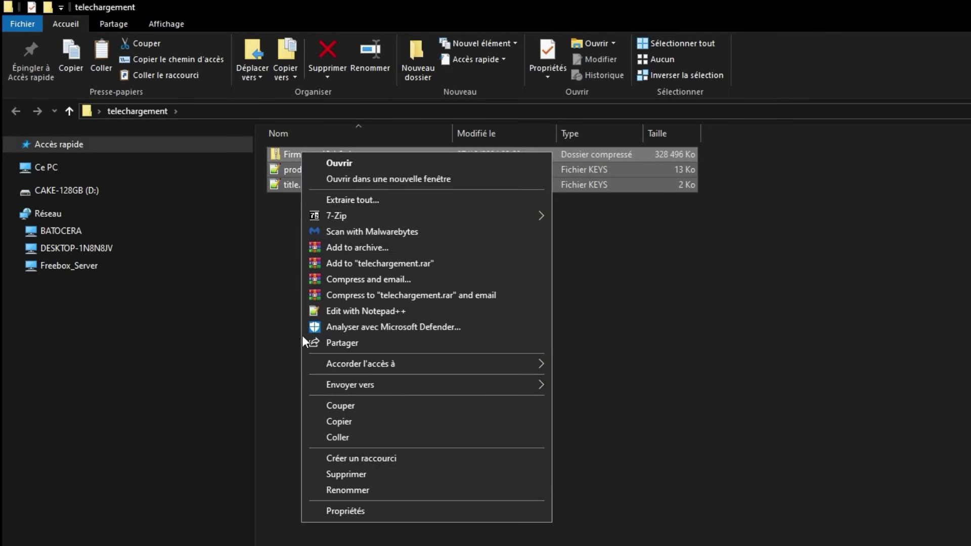
{"action": "left_click", "coordinate": [336, 422]}
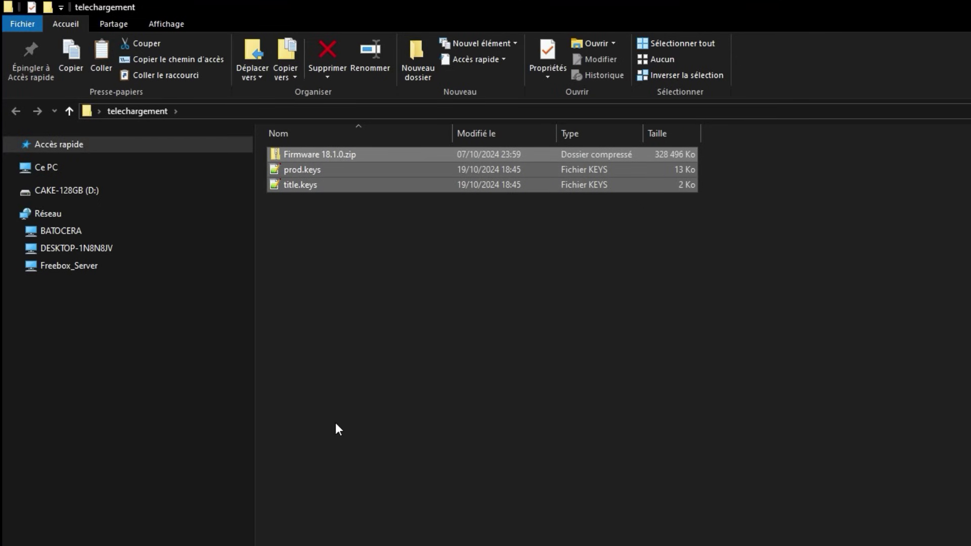
Step: Paste the copied firmware archive and key files into share/bios/switch on the BATOCERA network drive
{"action": "left_click", "coordinate": [63, 231]}
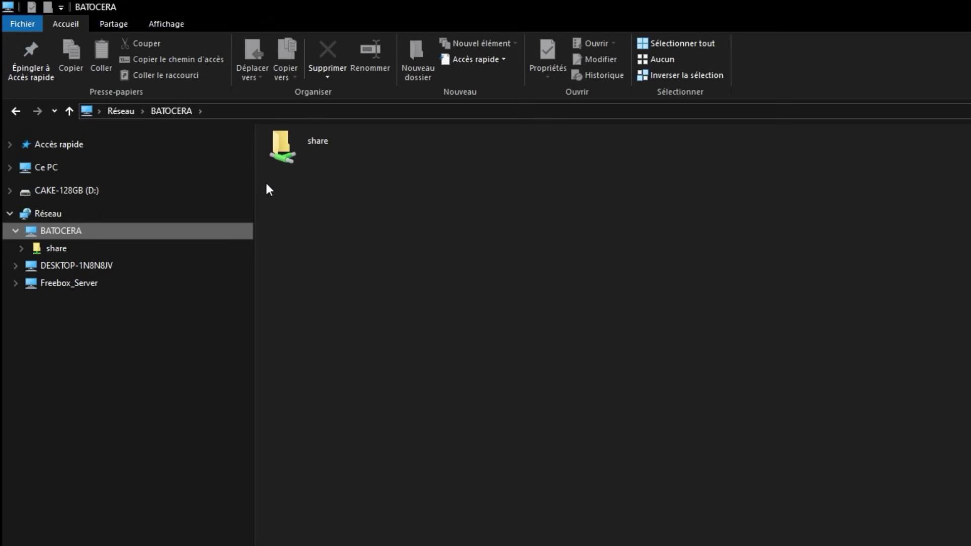
{"action": "double_click", "coordinate": [316, 145]}
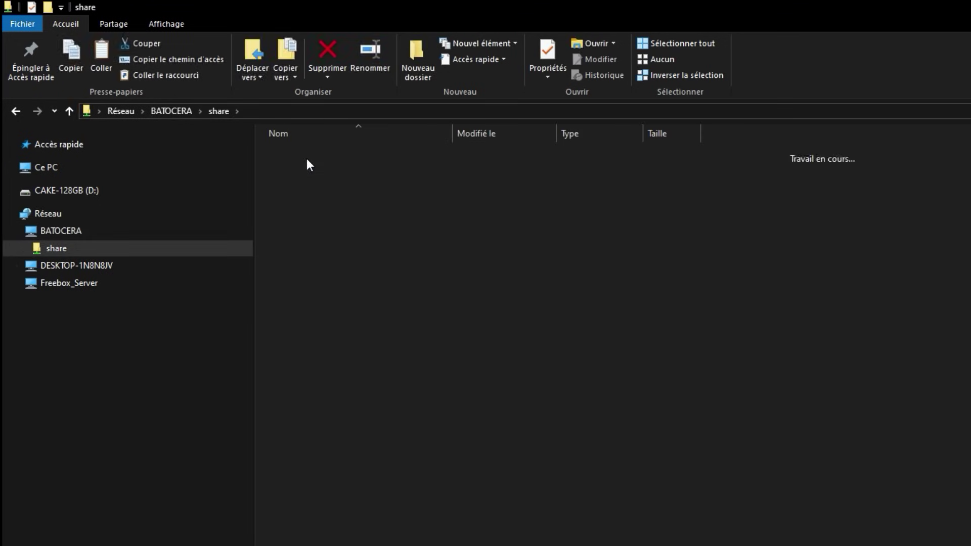
{"action": "double_click", "coordinate": [307, 159]}
{"action": "double_click", "coordinate": [290, 349]}
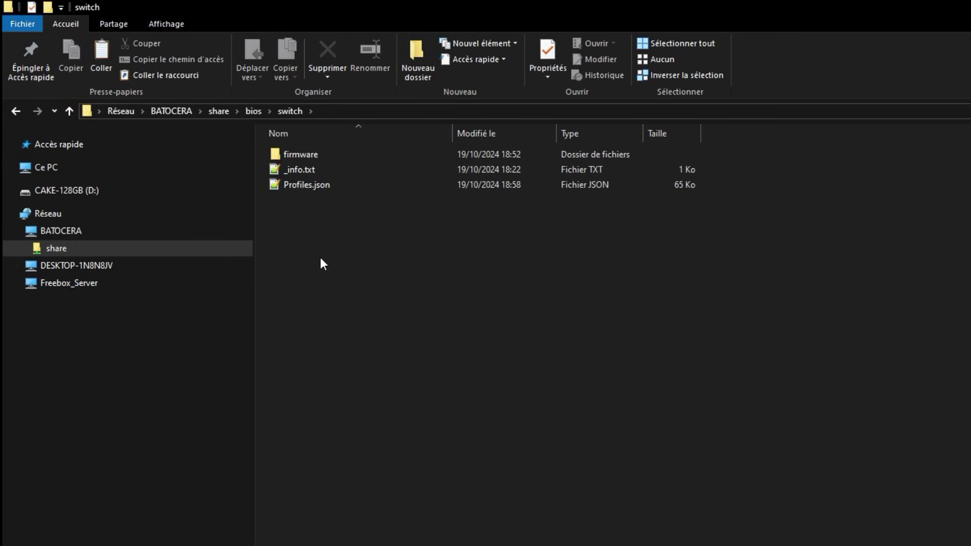
{"action": "right_click", "coordinate": [320, 253]}
{"action": "left_click", "coordinate": [359, 351]}
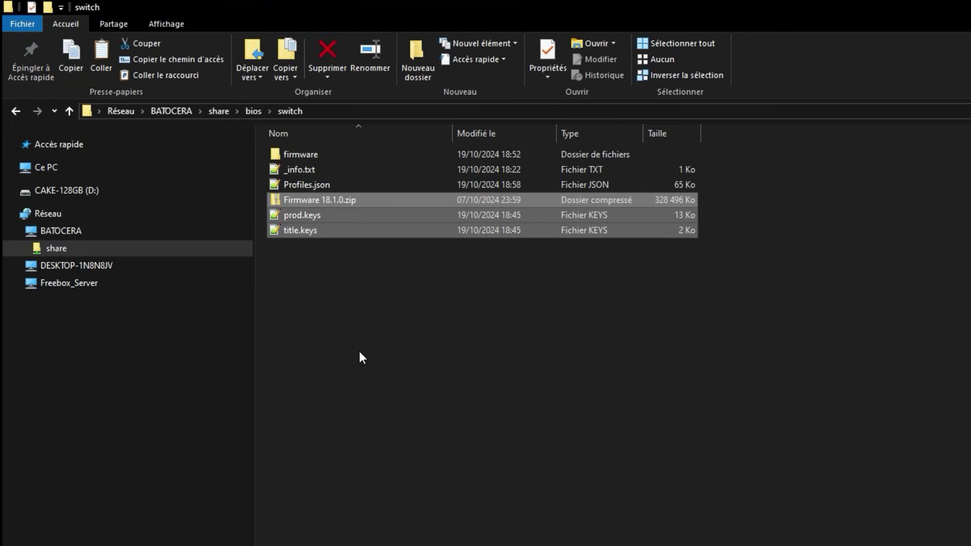
{"action": "left_click", "coordinate": [354, 313]}
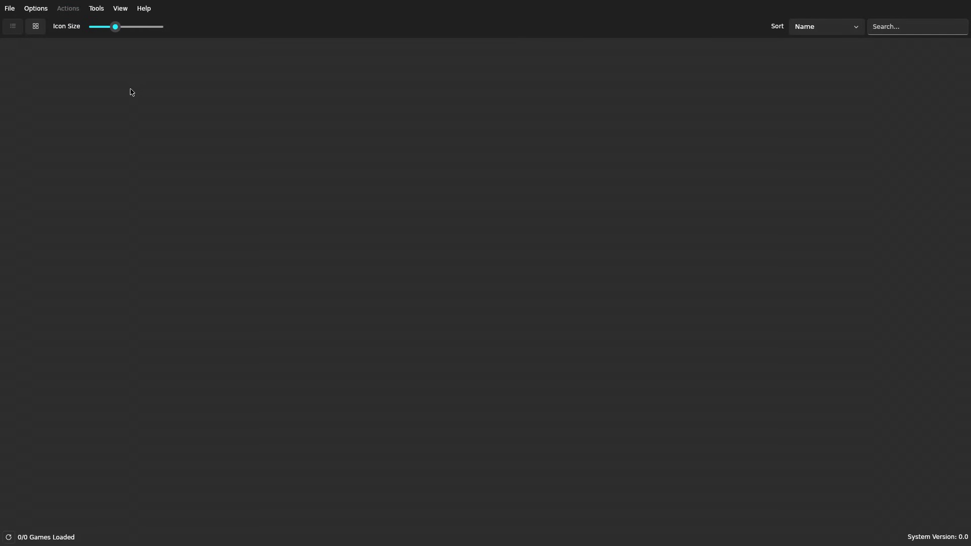
Step: Install the Switch firmware in Ryujinx from Firmware 18.1.0.zip in the SHARE drive's bios/switch folder
{"action": "left_click", "coordinate": [98, 11]}
{"action": "mouse_move", "coordinate": [103, 28]}
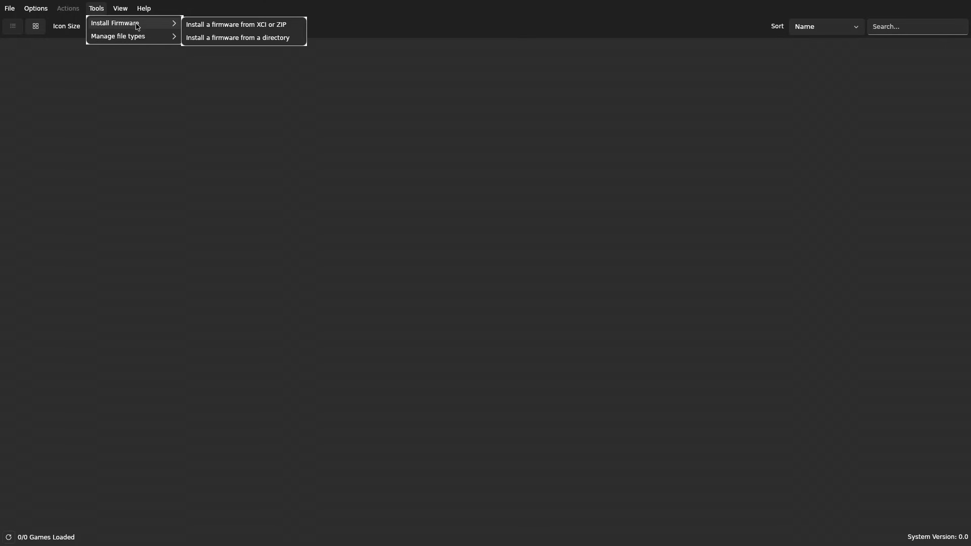
{"action": "left_click", "coordinate": [275, 26]}
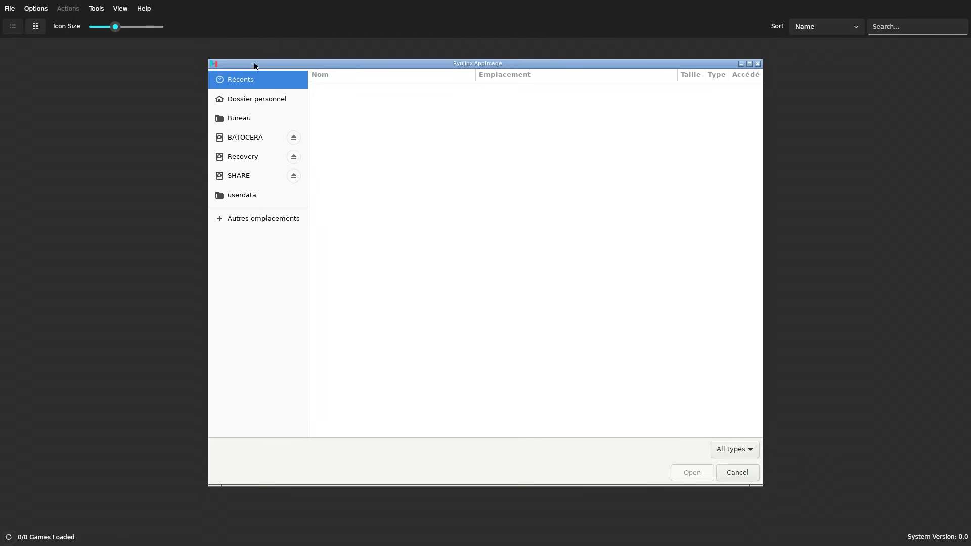
{"action": "left_click", "coordinate": [239, 178]}
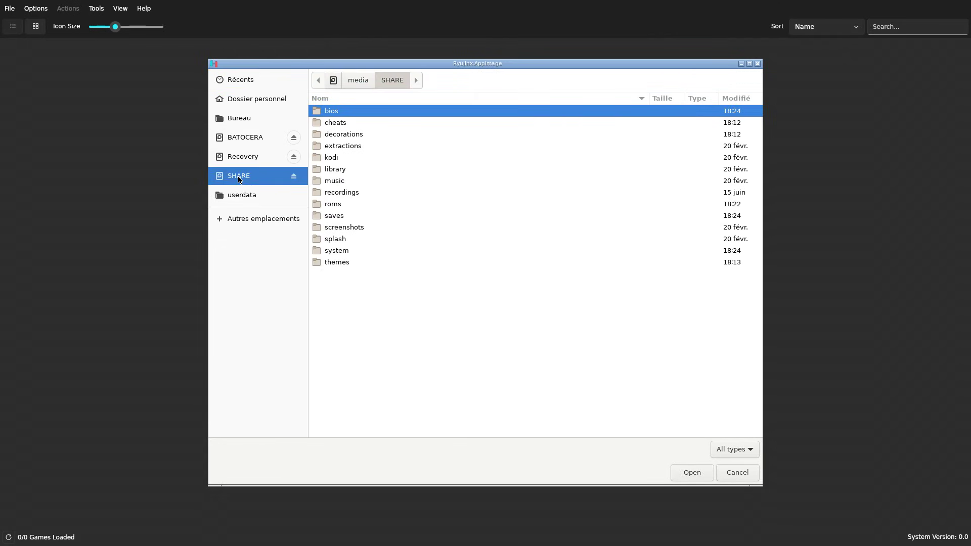
{"action": "double_click", "coordinate": [330, 112]}
{"action": "double_click", "coordinate": [336, 262]}
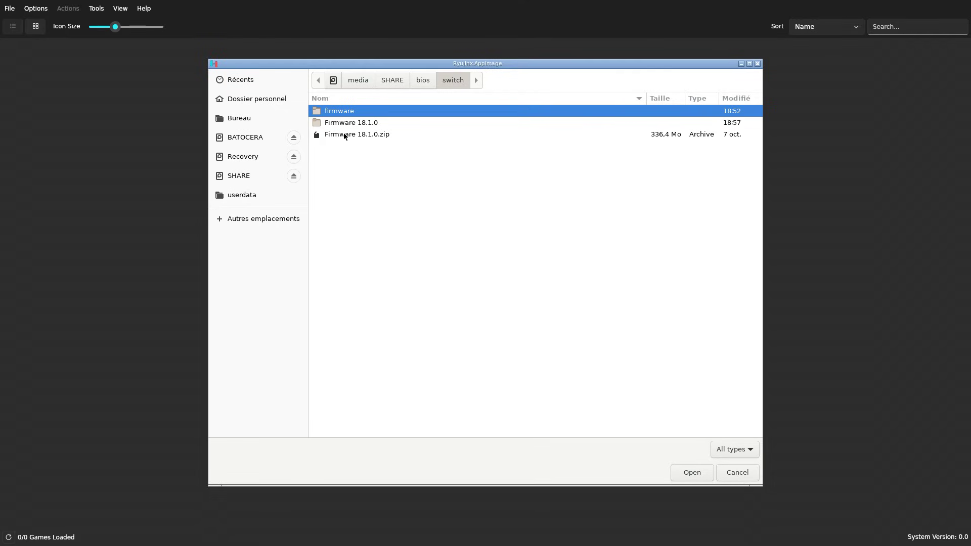
{"action": "left_click", "coordinate": [345, 135]}
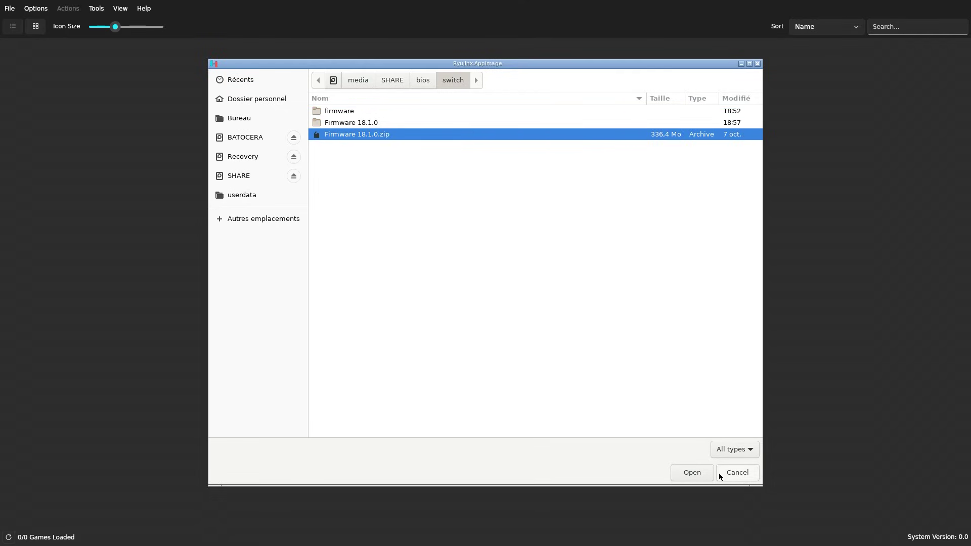
{"action": "left_click", "coordinate": [696, 472]}
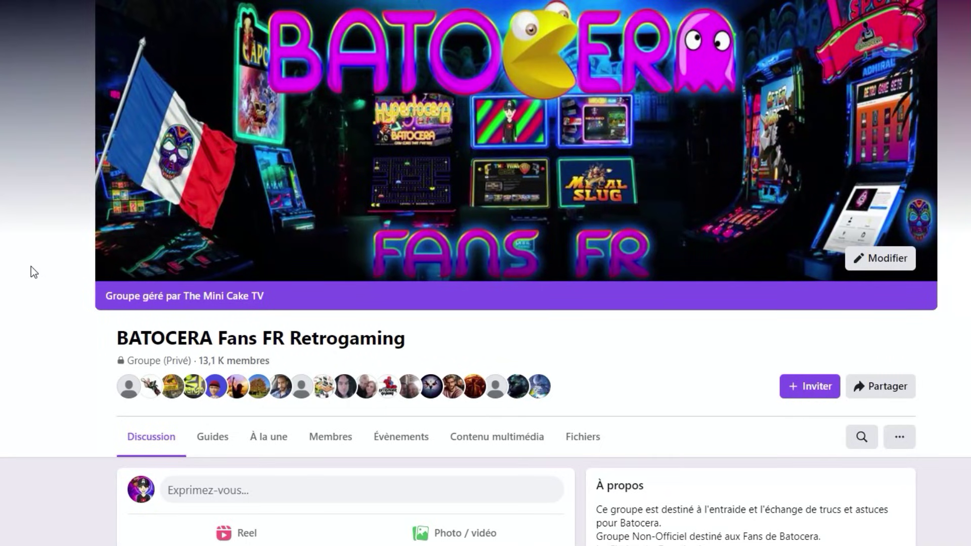
Step: Look through the discussion posts of the BATOCERA Fans FR Retrogaming Facebook group
{"action": "scroll", "coordinate": [31, 266], "scroll_direction": "down", "scroll_amount": 5}
{"action": "scroll", "coordinate": [32, 266], "scroll_direction": "down", "scroll_amount": 10}
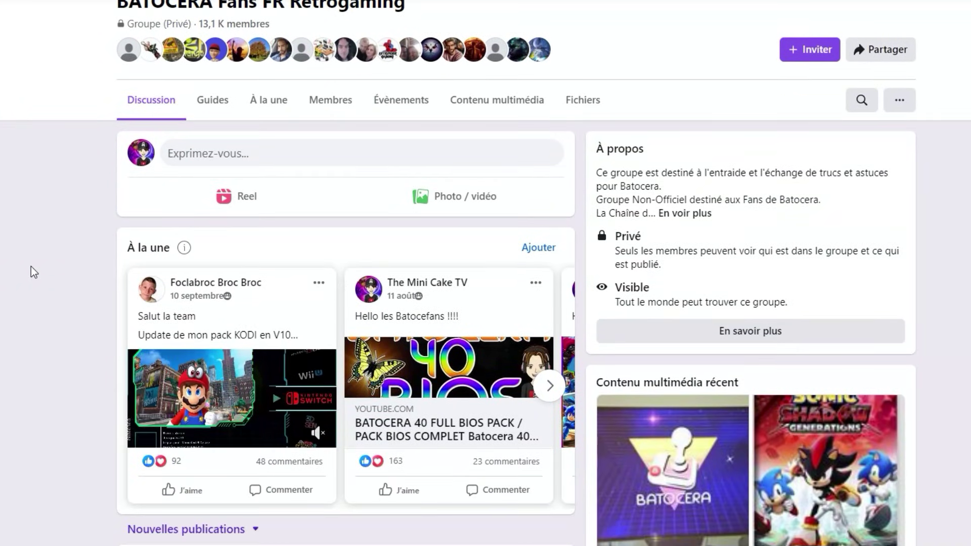
{"action": "scroll", "coordinate": [32, 266], "scroll_direction": "down", "scroll_amount": 20}
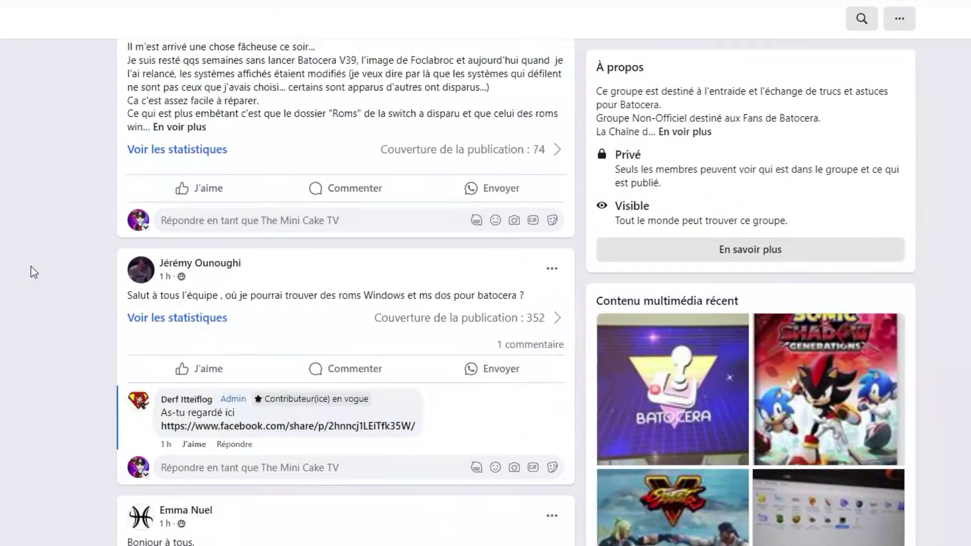
{"action": "scroll", "coordinate": [16, 206], "scroll_direction": "down", "scroll_amount": 3}
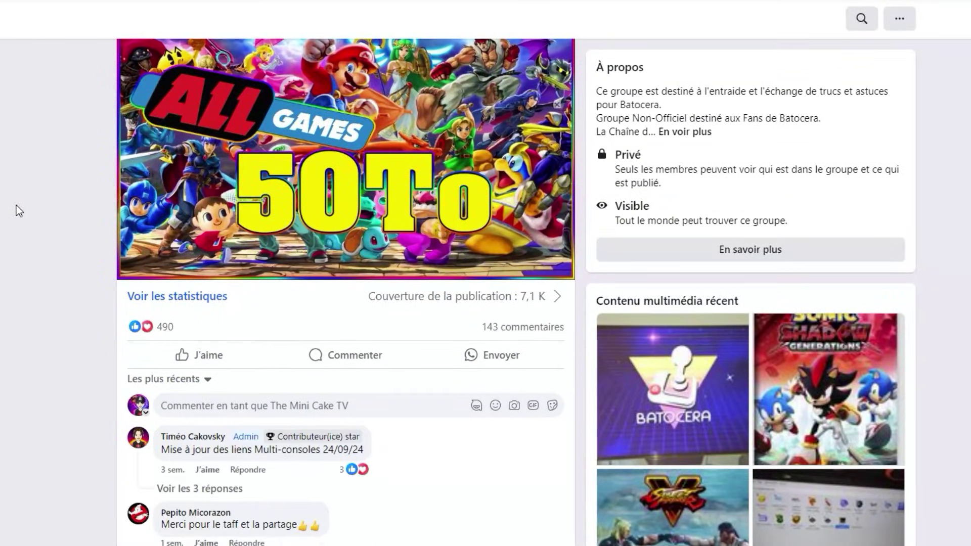
{"action": "scroll", "coordinate": [16, 206], "scroll_direction": "down", "scroll_amount": 5}
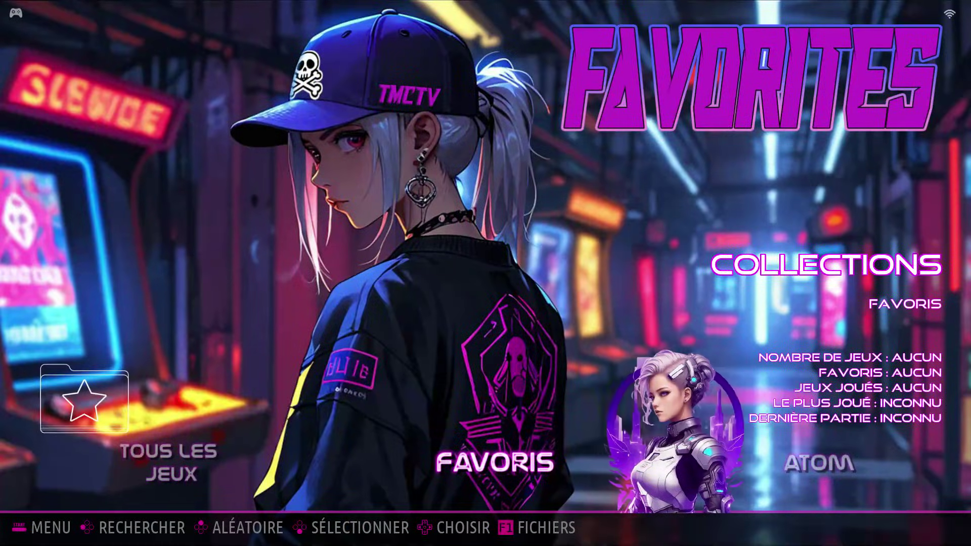
Step: Browse the Batocera system carousel backwards from Favoris through the Sony, Sega and Nintendo Switch systems to Game Boy Advance
{"action": "key", "text": "Left"}
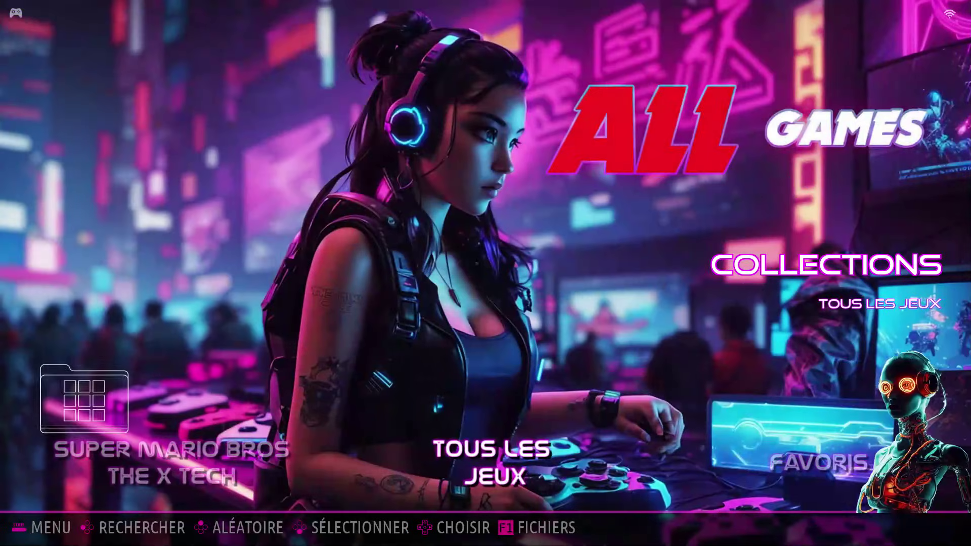
{"action": "key", "text": "Left"}
{"action": "key", "text": "Left"}
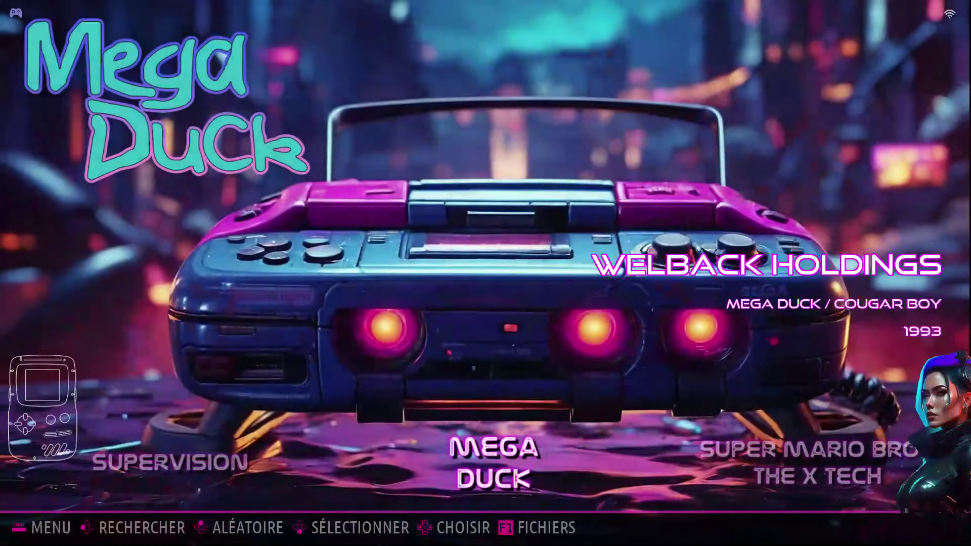
{"action": "key", "text": "Left"}
{"action": "key", "text": "Left"}
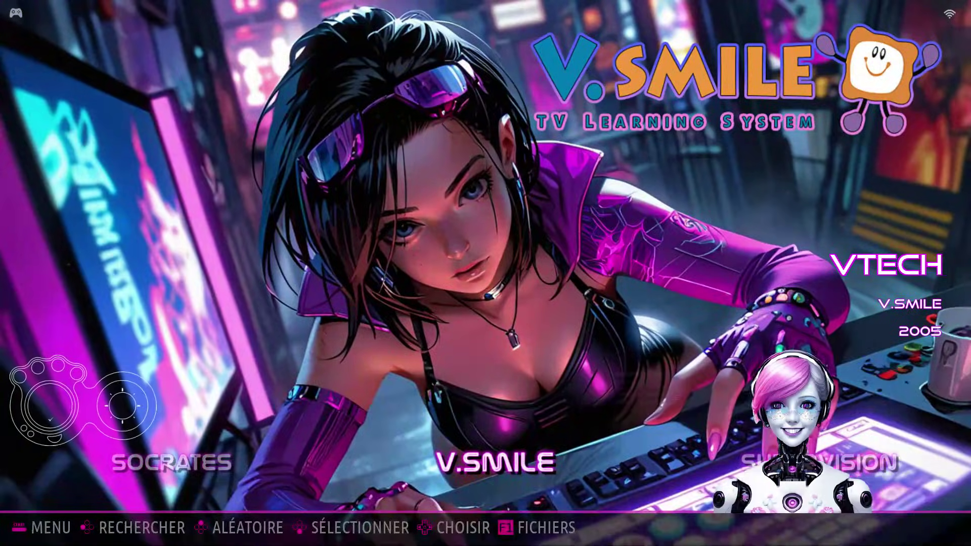
{"action": "key", "text": "Left"}
{"action": "key", "text": "Left"}
{"action": "key", "text": "Left"}
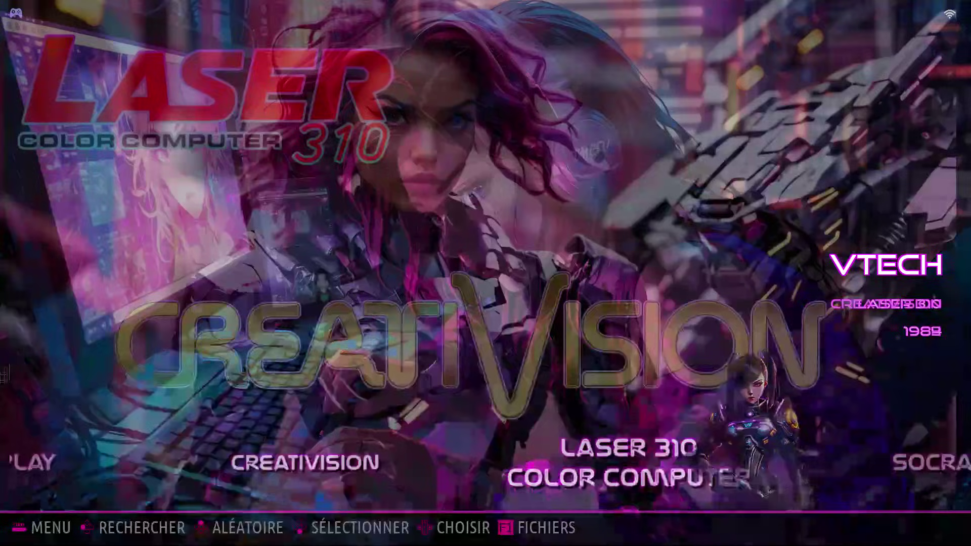
{"action": "key", "text": "Left"}
{"action": "key", "text": "Left"}
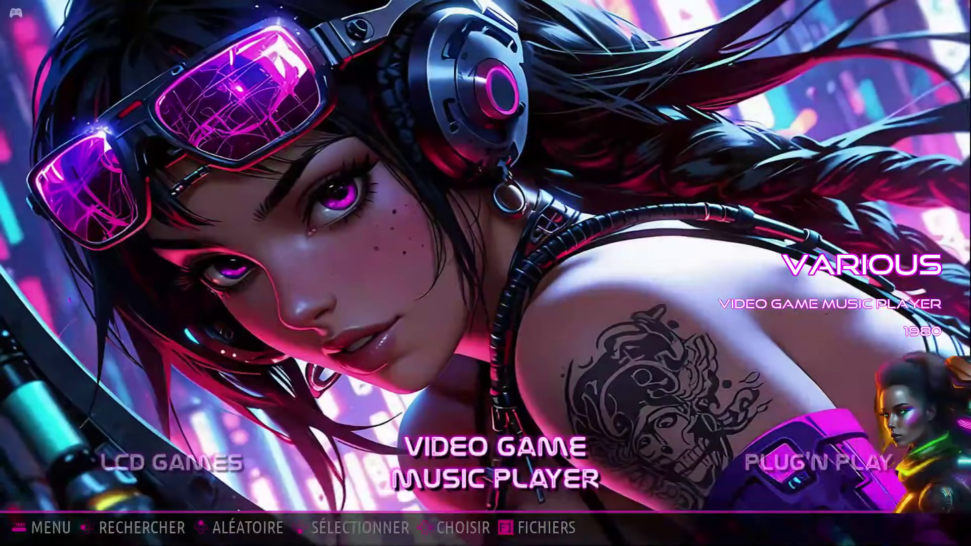
{"action": "key", "text": "Left"}
{"action": "key", "text": "Left"}
{"action": "key", "text": "Left"}
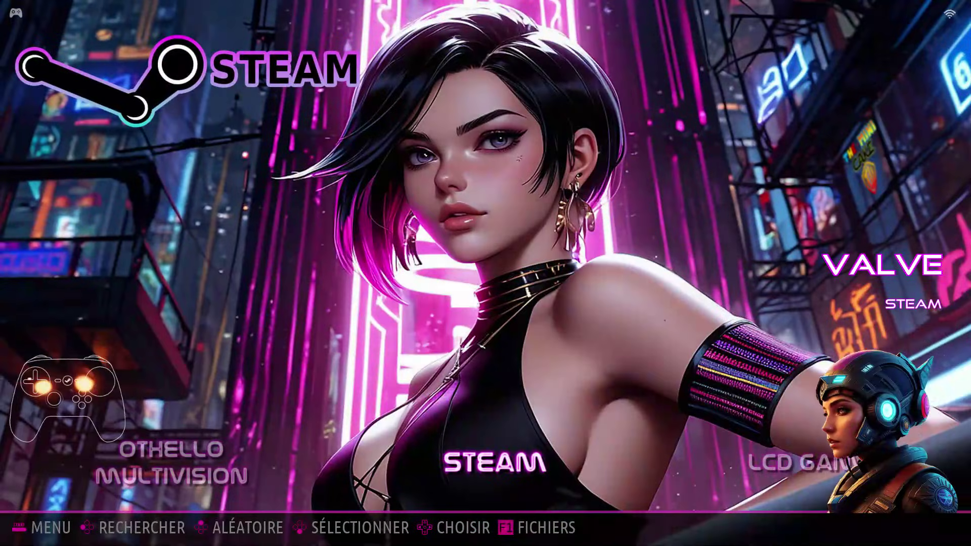
{"action": "key", "text": "Left"}
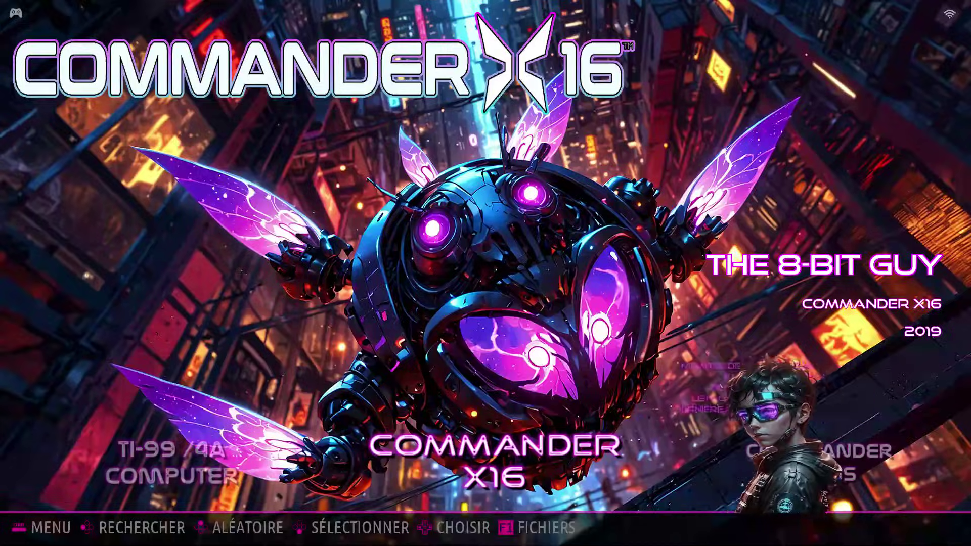
{"action": "key", "text": "Left"}
{"action": "key", "text": "Left"}
{"action": "key", "text": "Left"}
{"action": "key", "text": "Left"}
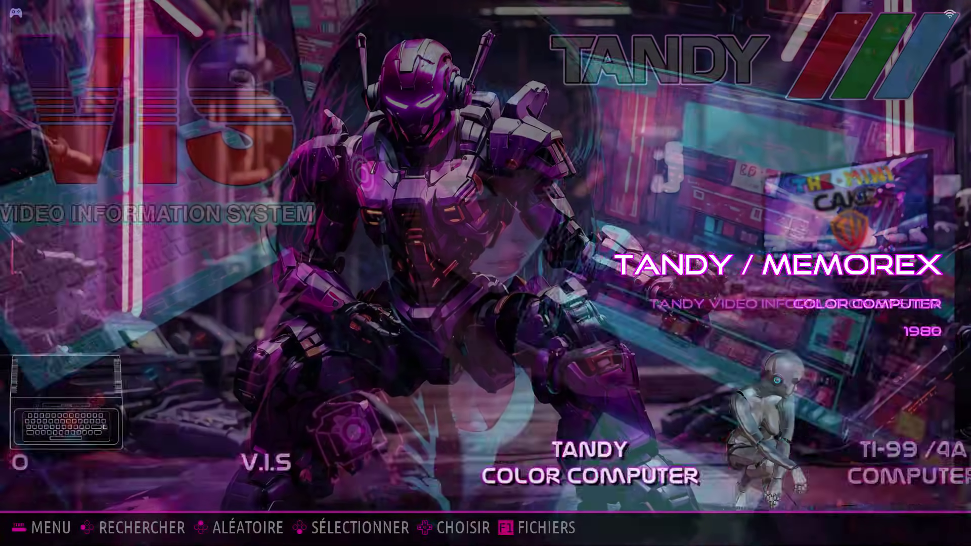
{"action": "key", "text": "Left"}
{"action": "key", "text": "Left"}
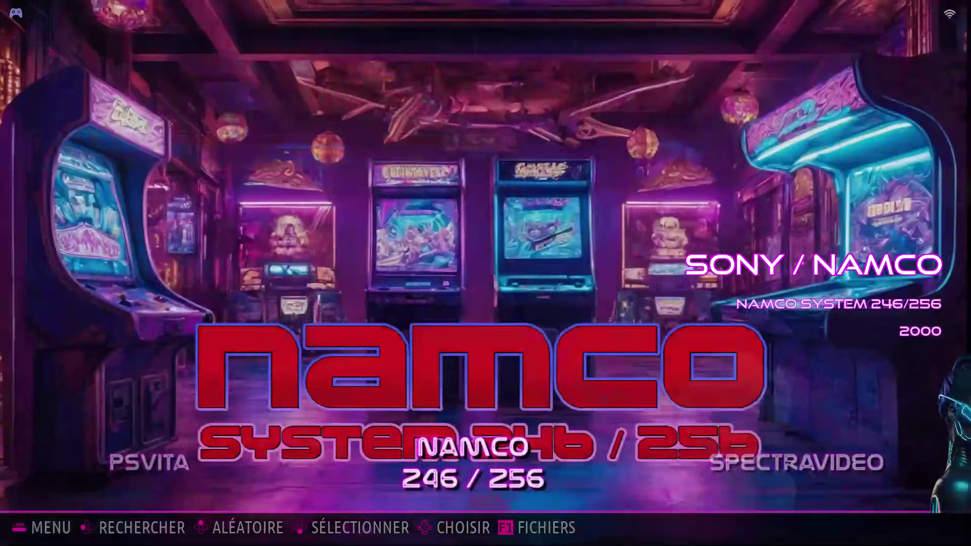
{"action": "key", "text": "Left"}
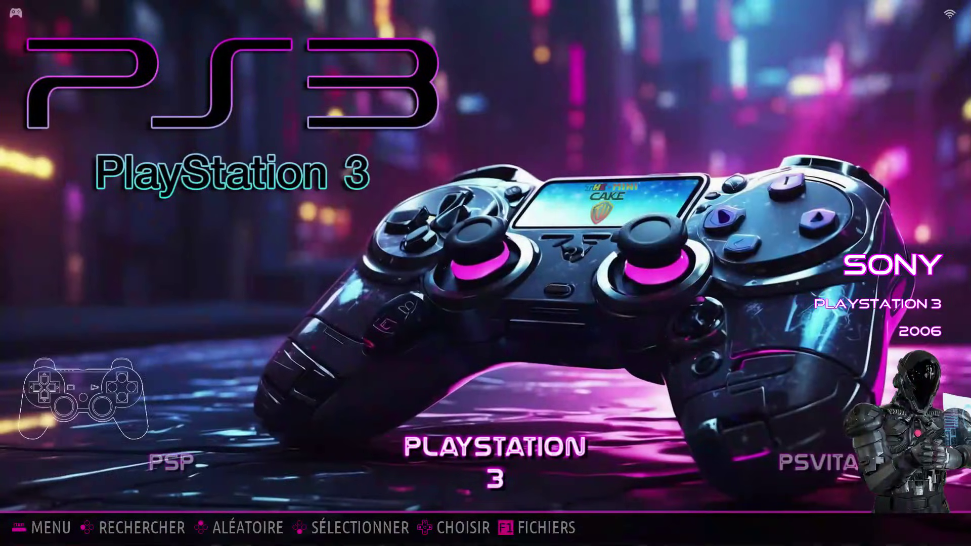
{"action": "key", "text": "Left"}
{"action": "key", "text": "Left"}
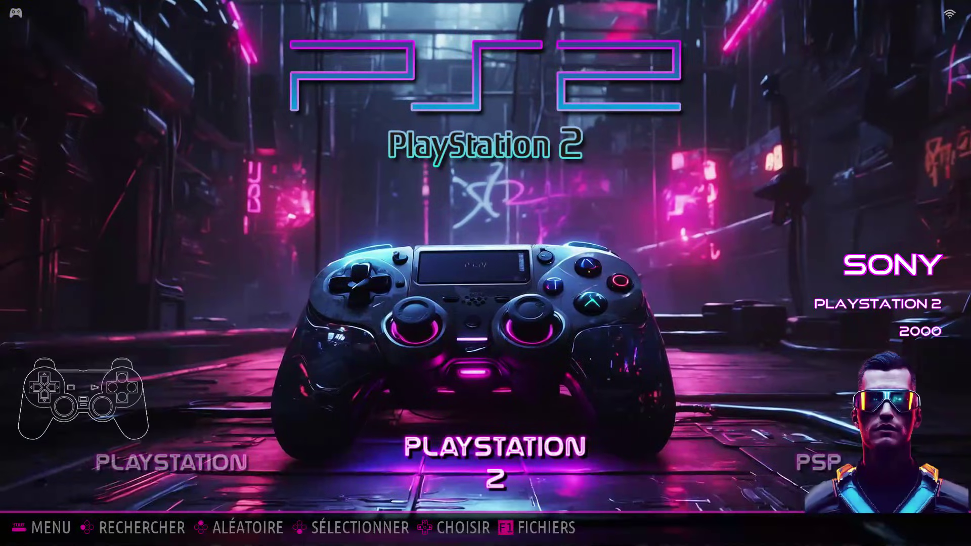
{"action": "key", "text": "Left"}
{"action": "key", "text": "Left"}
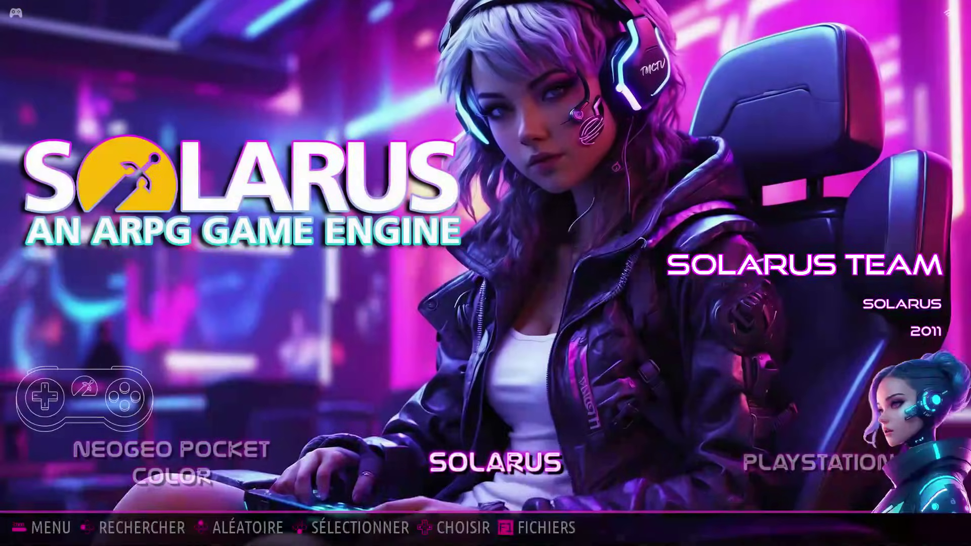
{"action": "key", "text": "Left"}
{"action": "key", "text": "Left"}
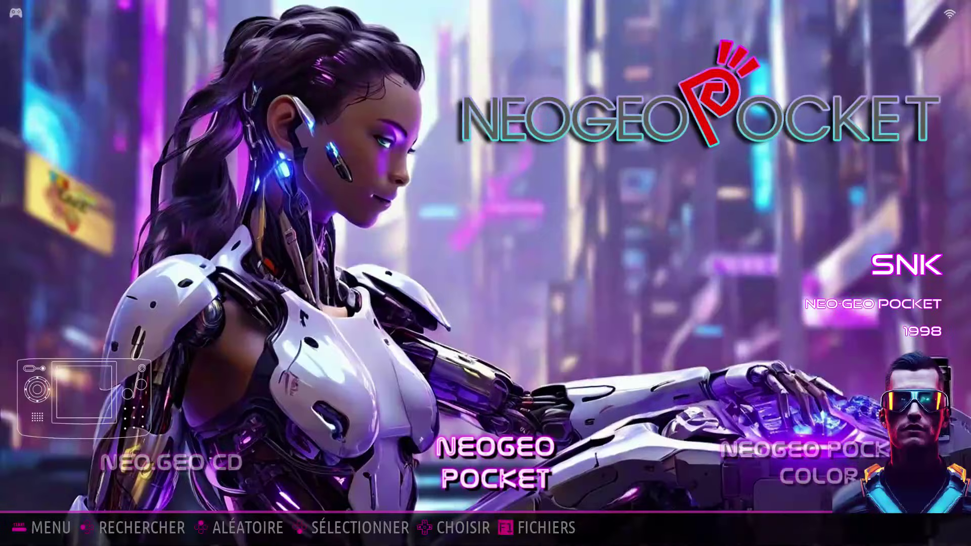
{"action": "key", "text": "Left"}
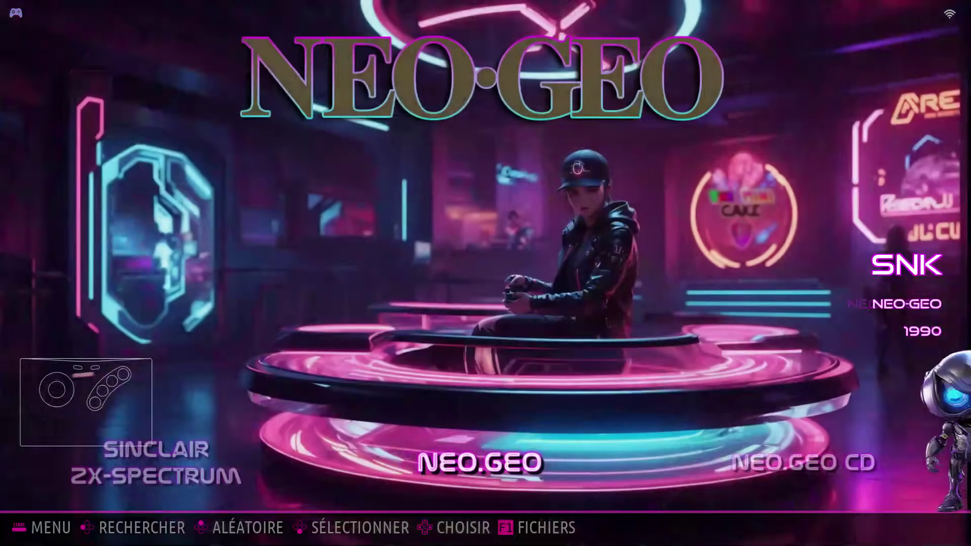
{"action": "key", "text": "Left"}
{"action": "key", "text": "Left"}
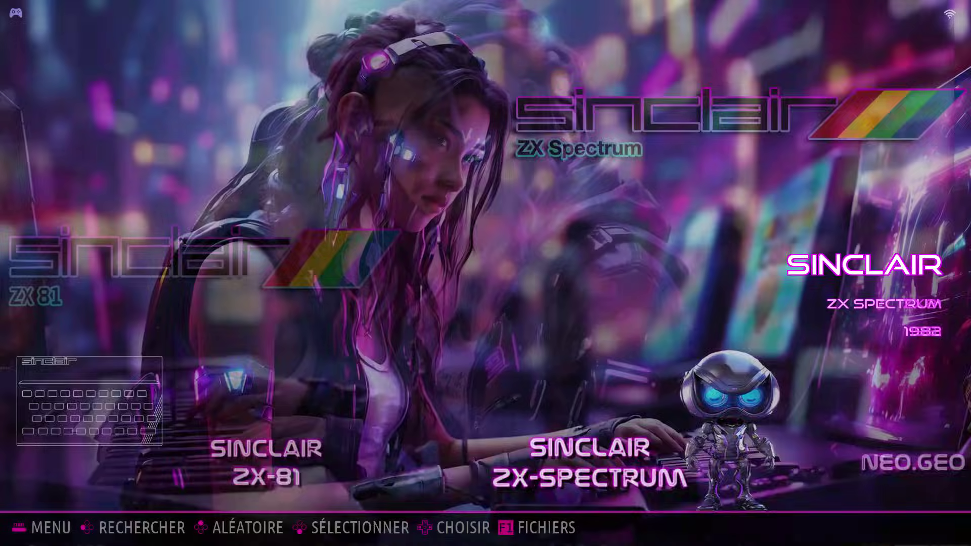
{"action": "key", "text": "Left"}
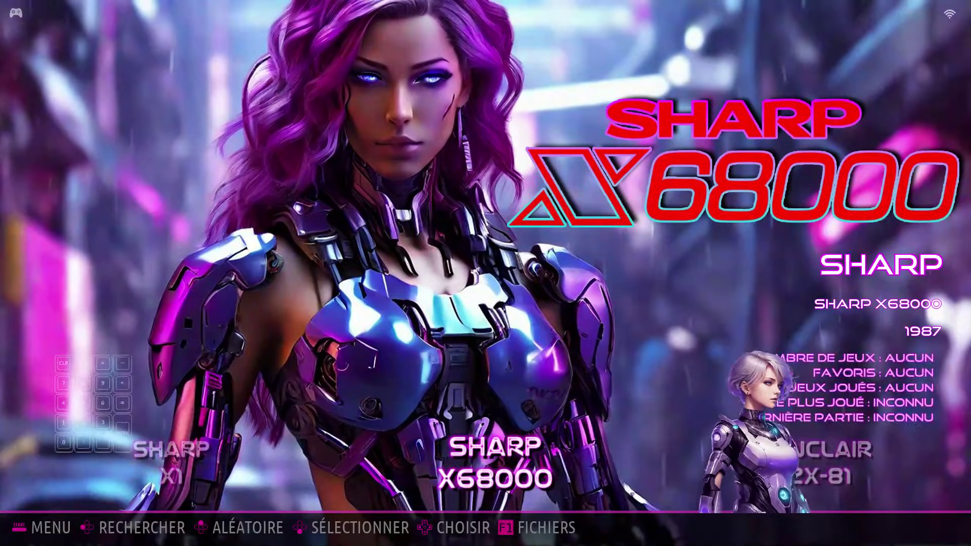
{"action": "key", "text": "Left"}
{"action": "key", "text": "Left"}
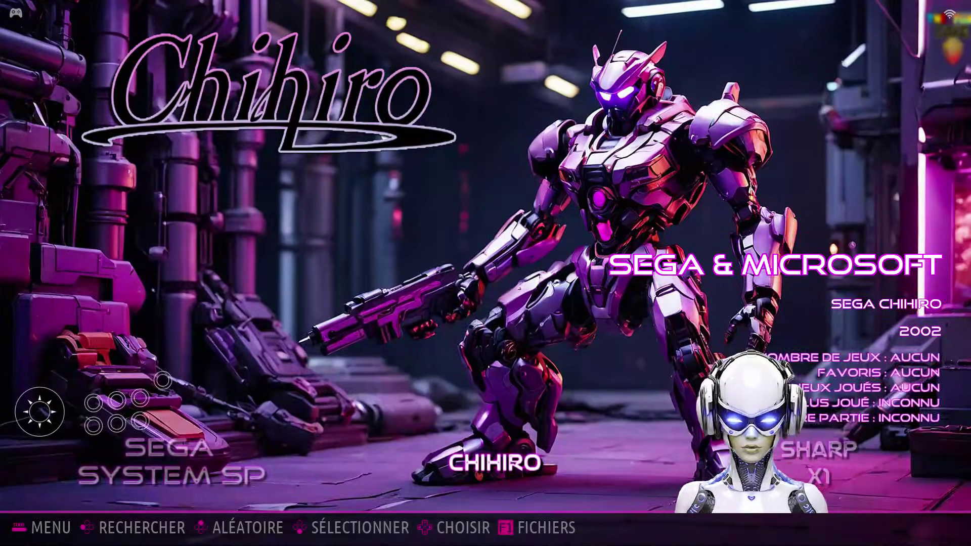
{"action": "key", "text": "Left"}
{"action": "key", "text": "Left"}
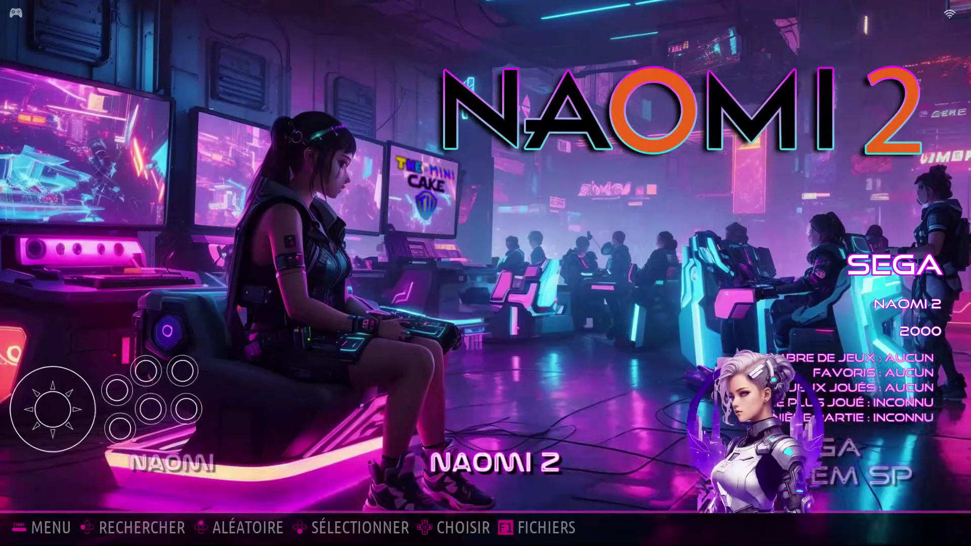
{"action": "key", "text": "Left"}
{"action": "key", "text": "Left"}
{"action": "key", "text": "Left"}
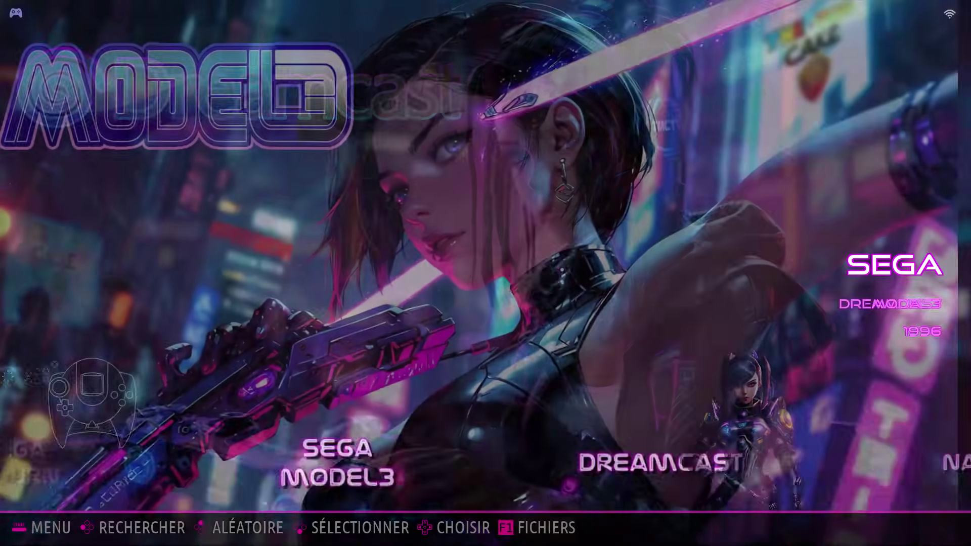
{"action": "key", "text": "Left"}
{"action": "key", "text": "Left"}
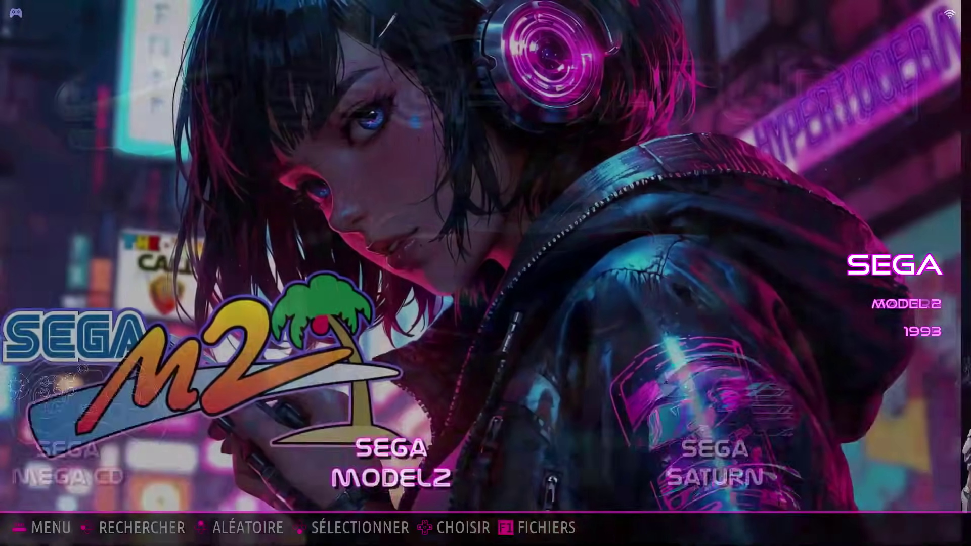
{"action": "key", "text": "Left"}
{"action": "key", "text": "Left"}
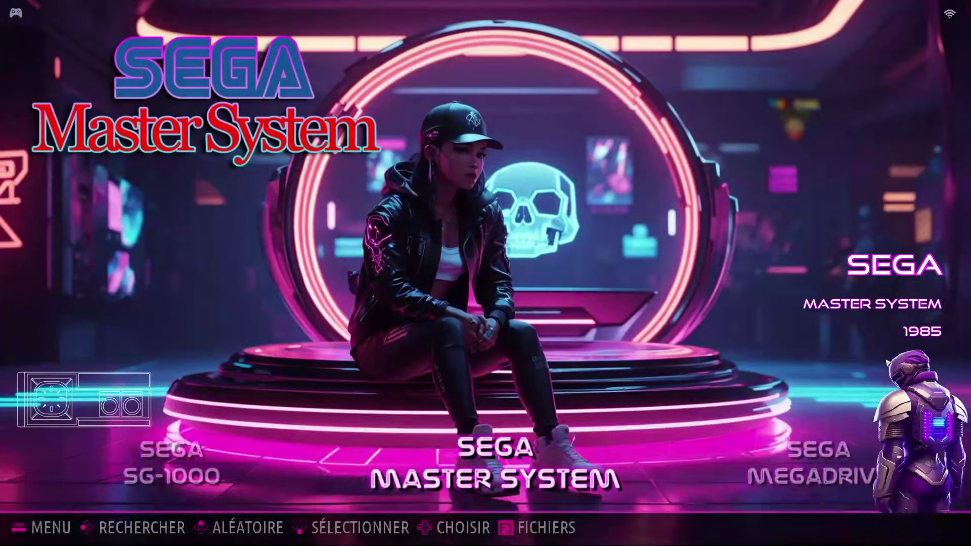
{"action": "key", "text": "Left"}
{"action": "key", "text": "Left"}
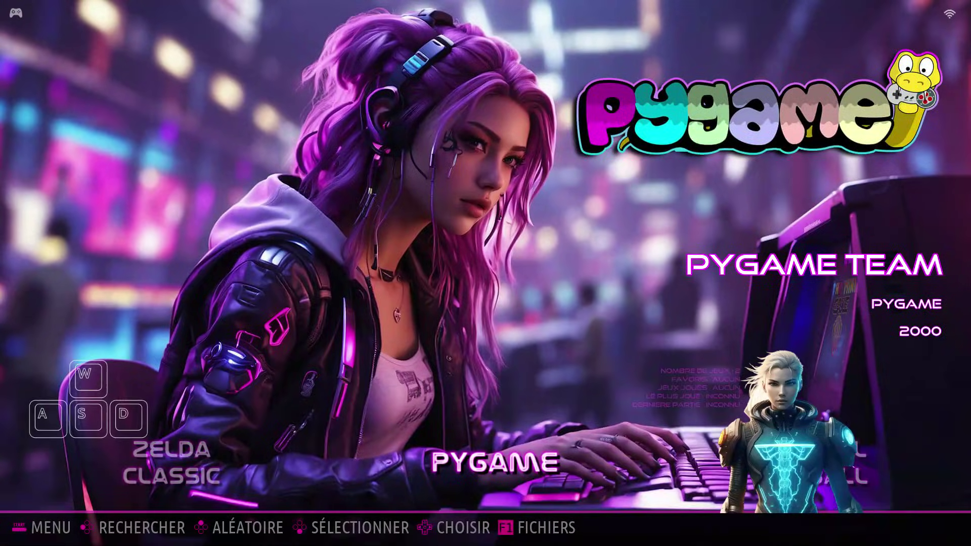
{"action": "key", "text": "Left"}
{"action": "key", "text": "Left"}
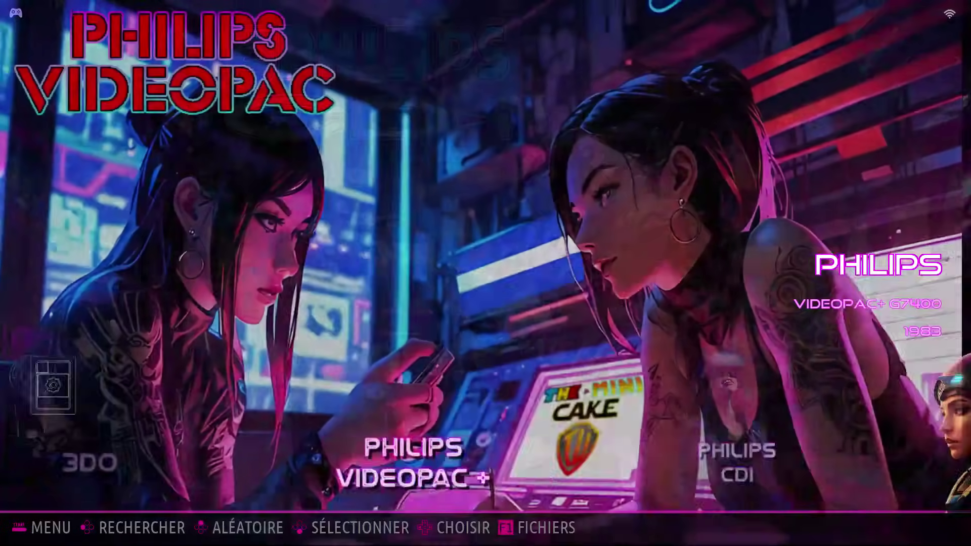
{"action": "key", "text": "Left"}
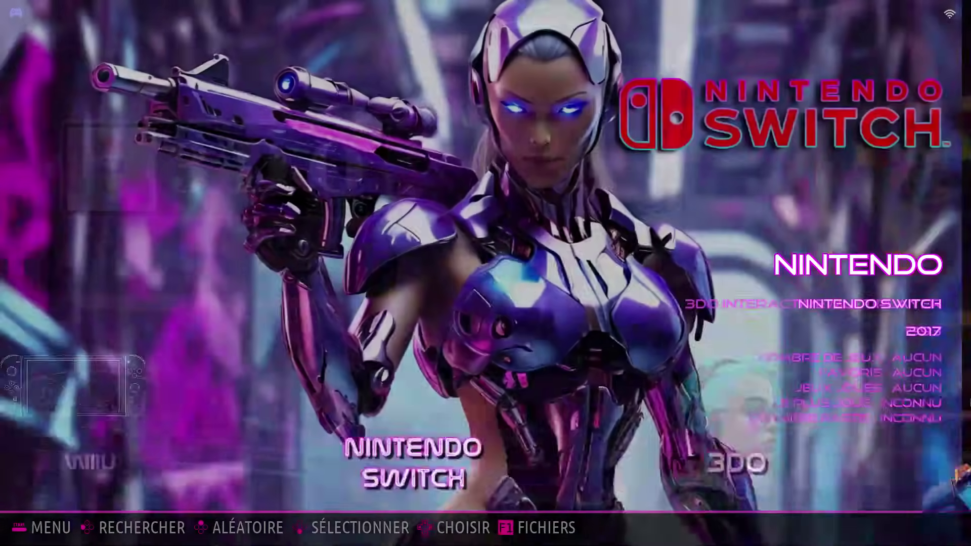
{"action": "key", "text": "Left"}
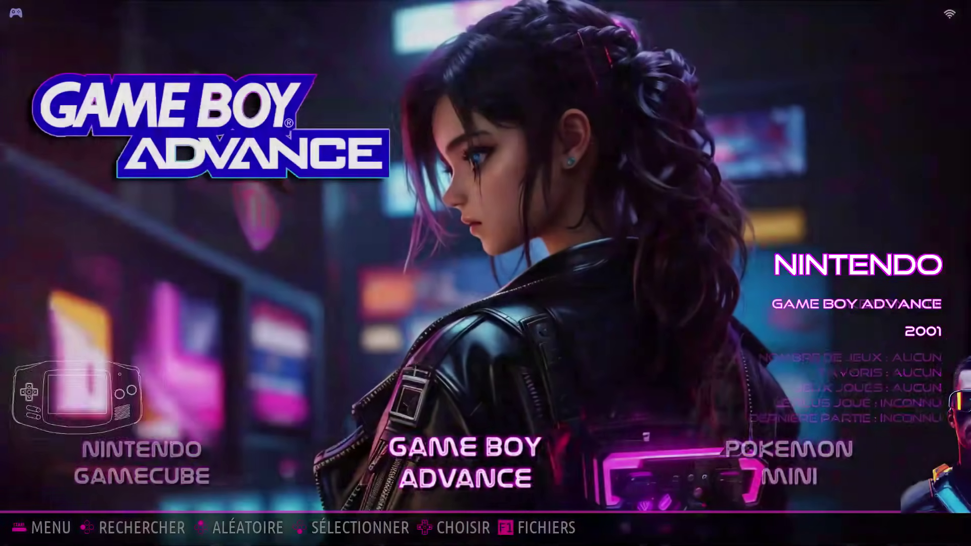
Step: Browse the system carousel backwards from Game Boy Advance through the Nintendo and NEC systems to Recordings and Moonlight
{"action": "key", "text": "Left"}
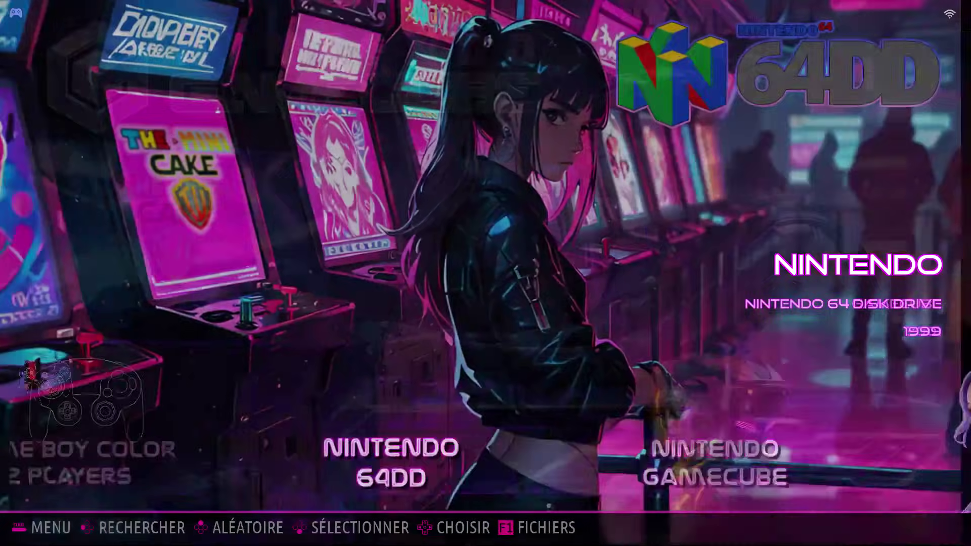
{"action": "key", "text": "Left"}
{"action": "key", "text": "Left"}
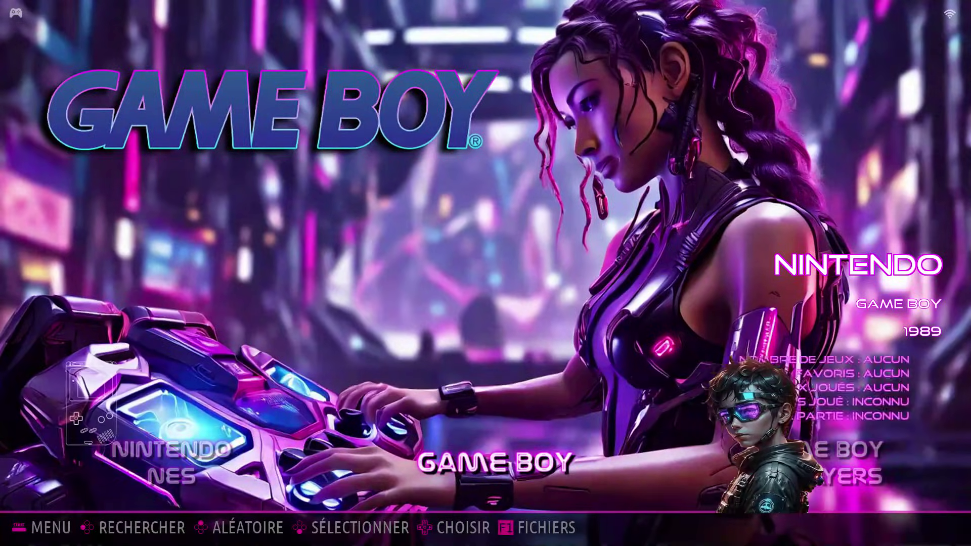
{"action": "key", "text": "Left"}
{"action": "key", "text": "Left"}
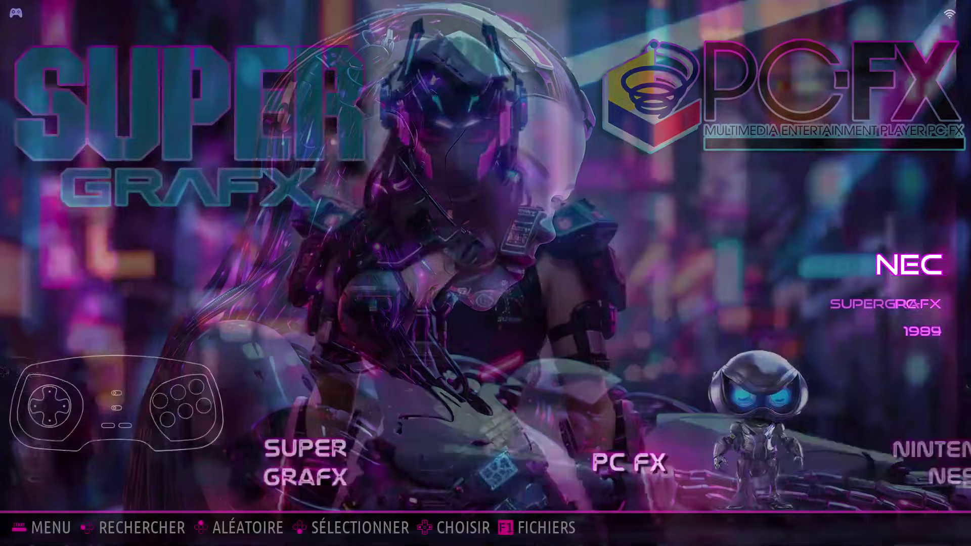
{"action": "key", "text": "Left"}
{"action": "key", "text": "Left"}
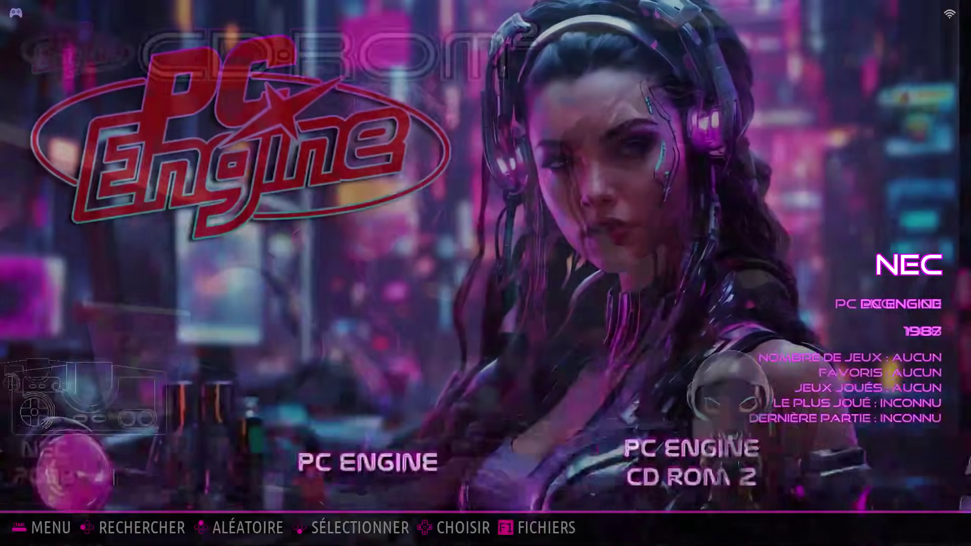
{"action": "key", "text": "Left"}
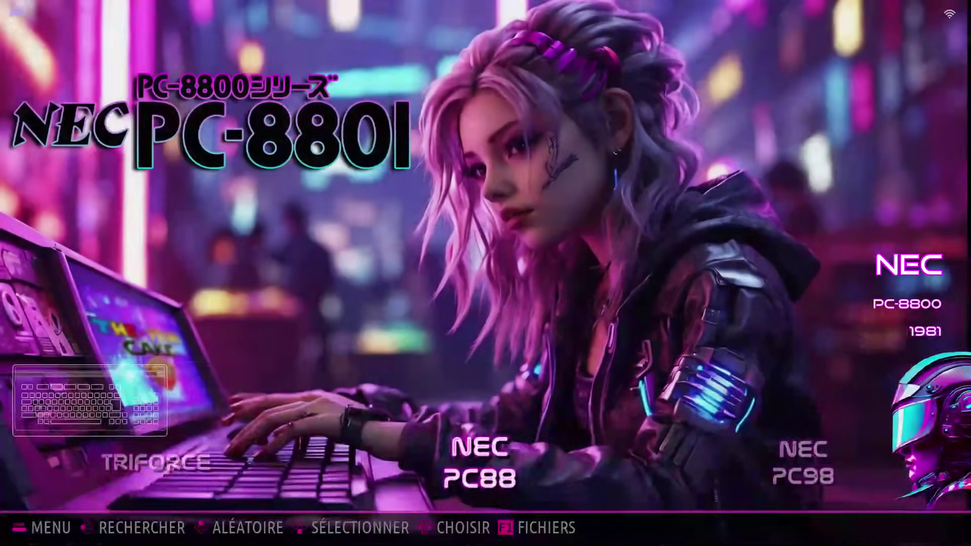
{"action": "key", "text": "Left"}
{"action": "key", "text": "Left"}
{"action": "key", "text": "Left"}
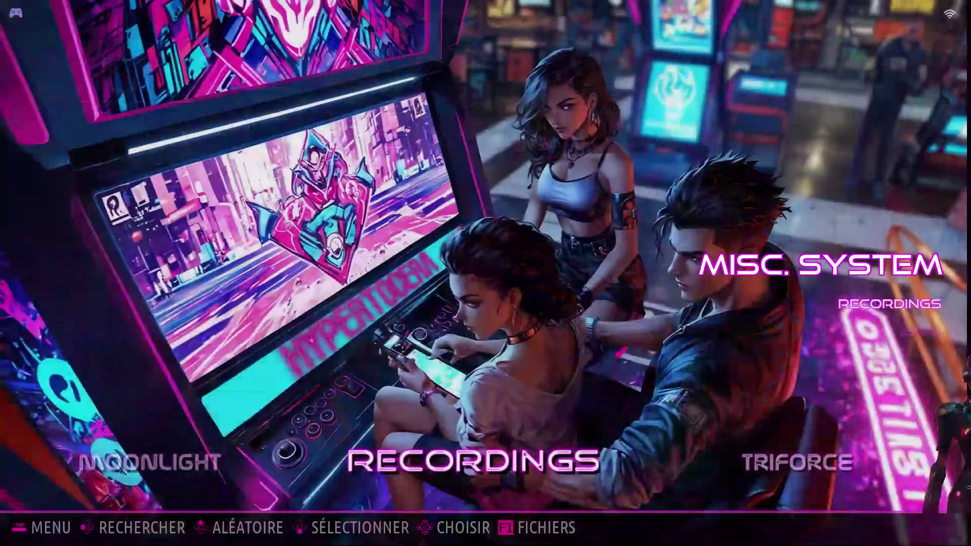
{"action": "key", "text": "Left"}
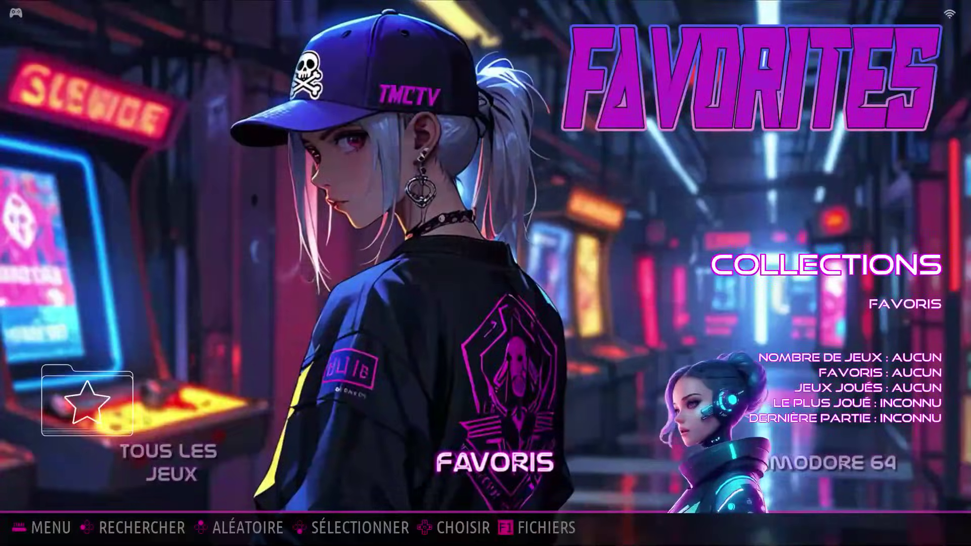
Step: Browse the system carousel backwards from Favoris through Steam and Sega Megadrive to reach the Nintendo Switch game list
{"action": "key", "text": "Left"}
{"action": "key", "text": "Left"}
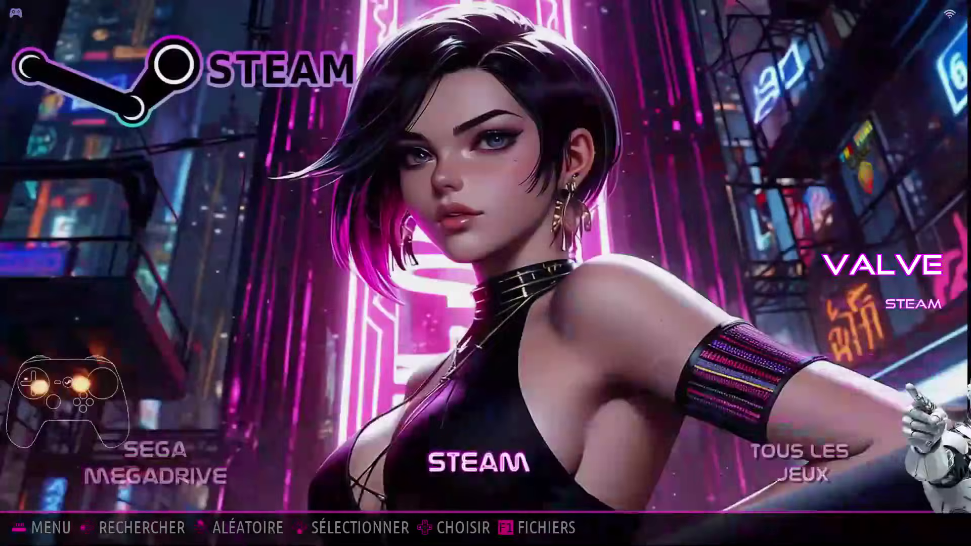
{"action": "key", "text": "Left"}
{"action": "key", "text": "Left"}
{"action": "key", "text": "Left"}
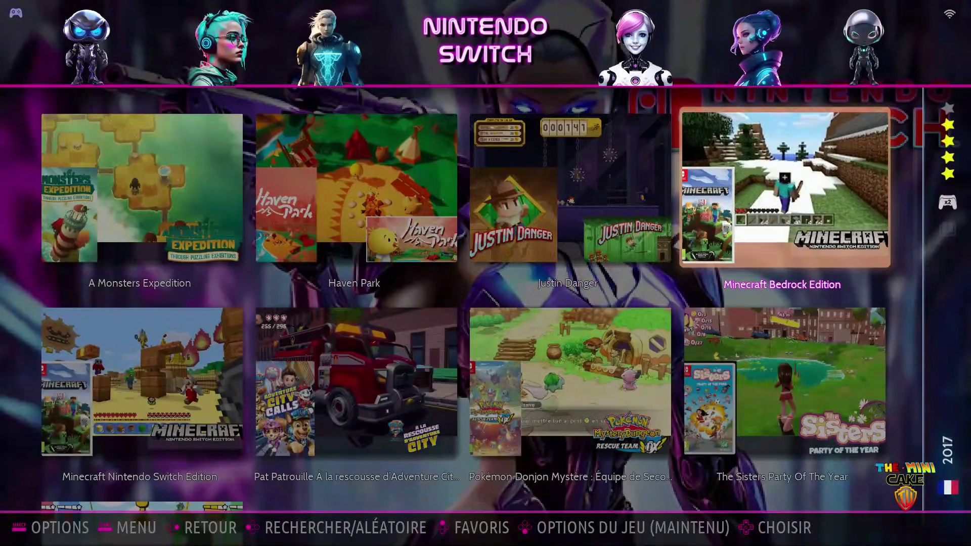
Step: Open the emulator choices in the advanced game configuration of Minecraft Nintendo Switch Edition
{"action": "key", "text": "Left"}
{"action": "key", "text": "Left"}
{"action": "key", "text": "Return"}
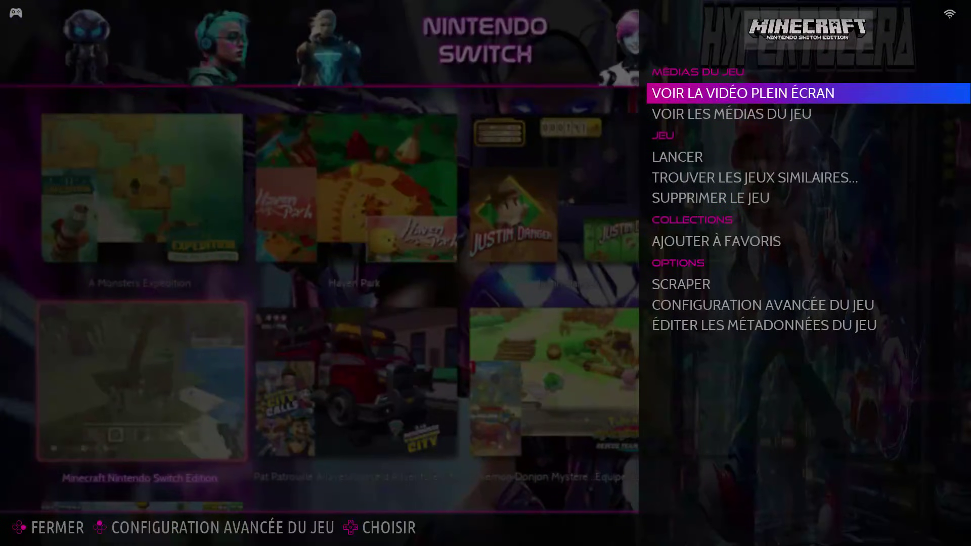
{"action": "key", "text": "Up"}
{"action": "key", "text": "Return"}
{"action": "key", "text": "Return"}
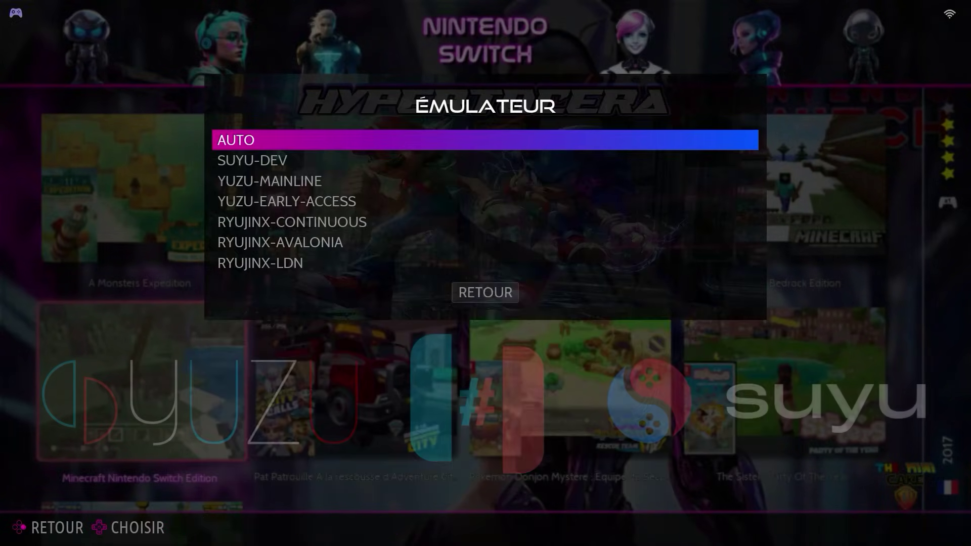
Step: Go through the available Switch emulators, from AUTO past the Suyu and Yuzu entries to the Ryujinx variants
{"action": "key", "text": "Down"}
{"action": "key", "text": "Down"}
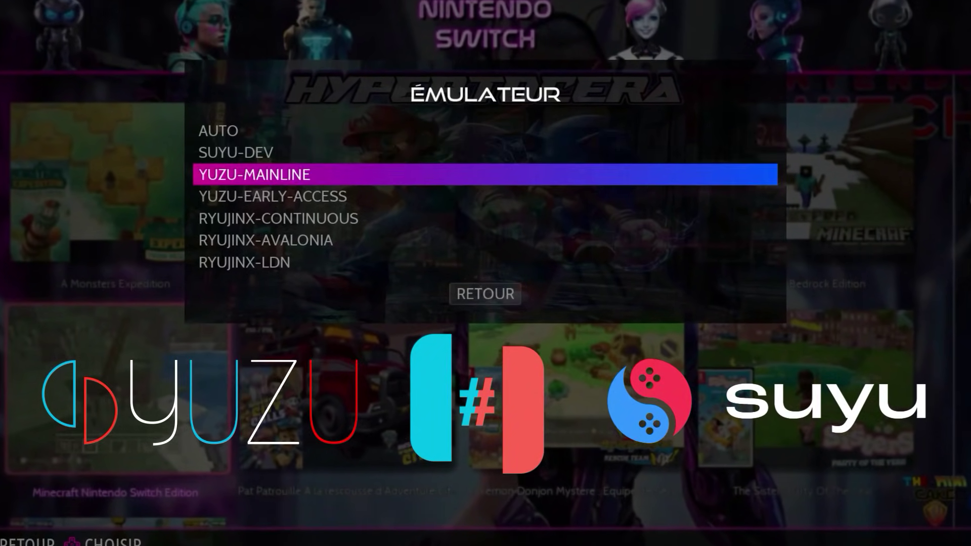
{"action": "key", "text": "Down"}
{"action": "key", "text": "Down"}
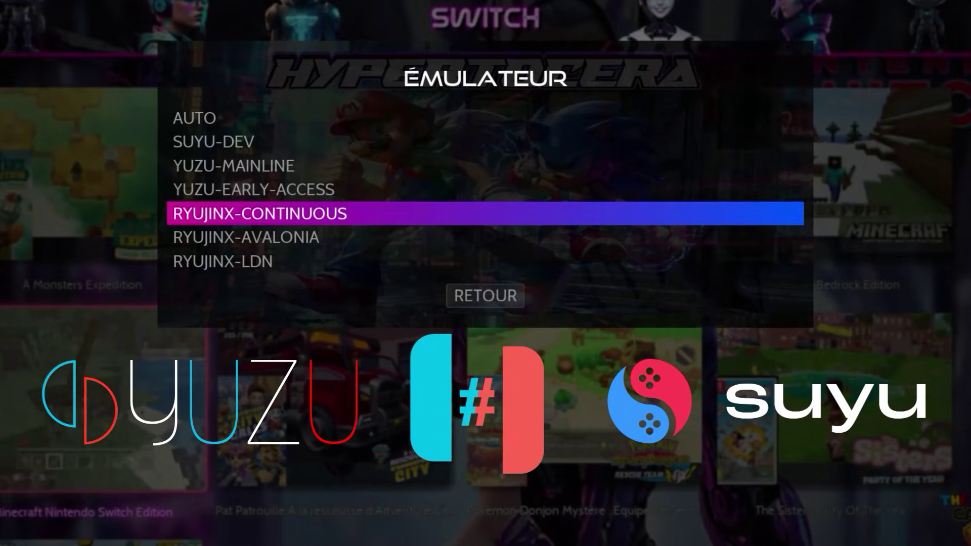
{"action": "key", "text": "Down"}
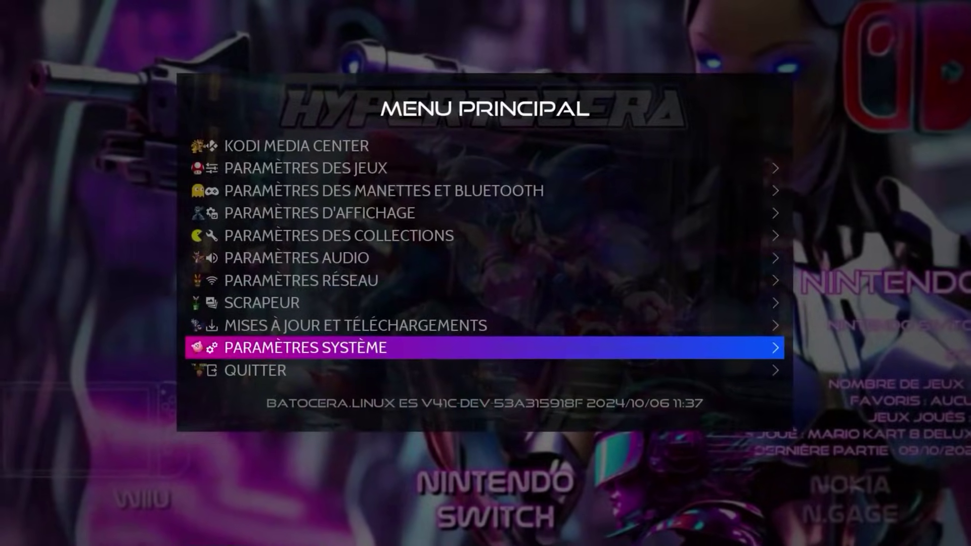
Step: Open Batocera's system settings
{"action": "key", "text": "Return"}
{"action": "key", "text": "Return"}
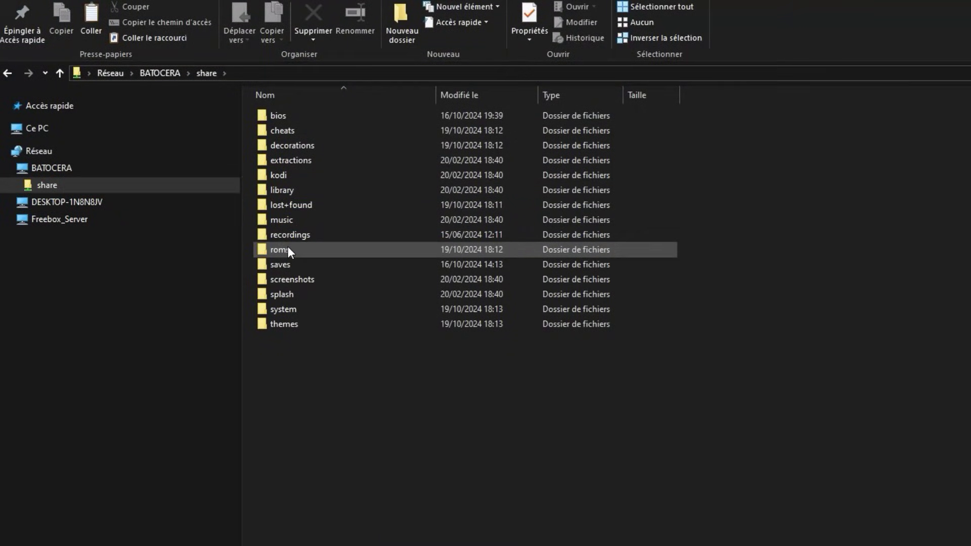
Step: Check the system folders in share/roms on the BATOCERA network drive, and return to share to open the bios folder
{"action": "double_click", "coordinate": [288, 248]}
{"action": "scroll", "coordinate": [320, 490], "scroll_direction": "down", "scroll_amount": 20}
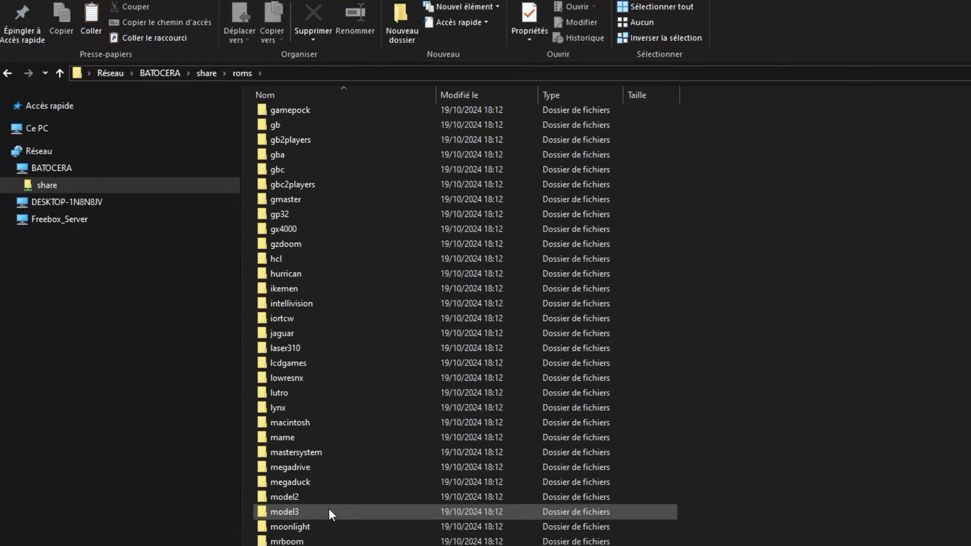
{"action": "scroll", "coordinate": [327, 511], "scroll_direction": "down", "scroll_amount": 12}
{"action": "scroll", "coordinate": [326, 509], "scroll_direction": "up", "scroll_amount": 5}
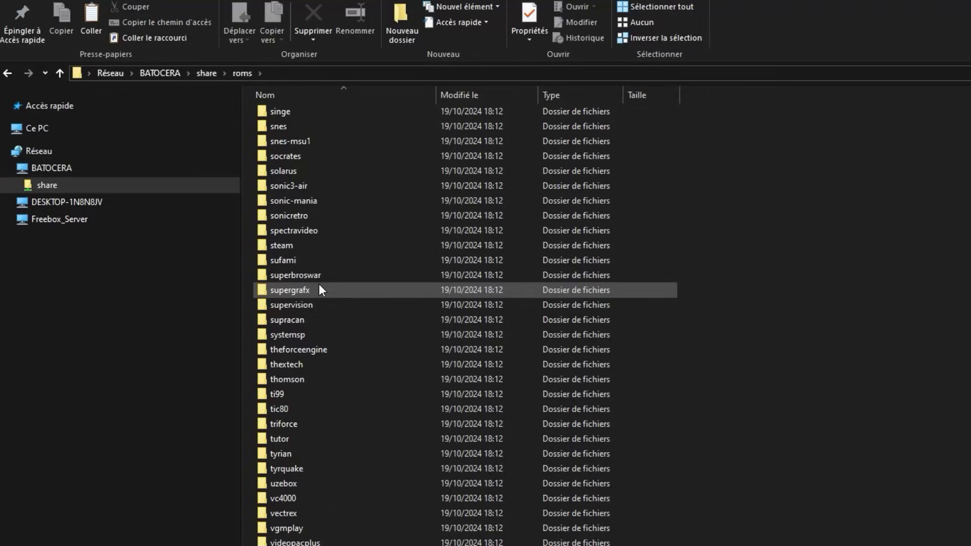
{"action": "key", "text": "BackSpace"}
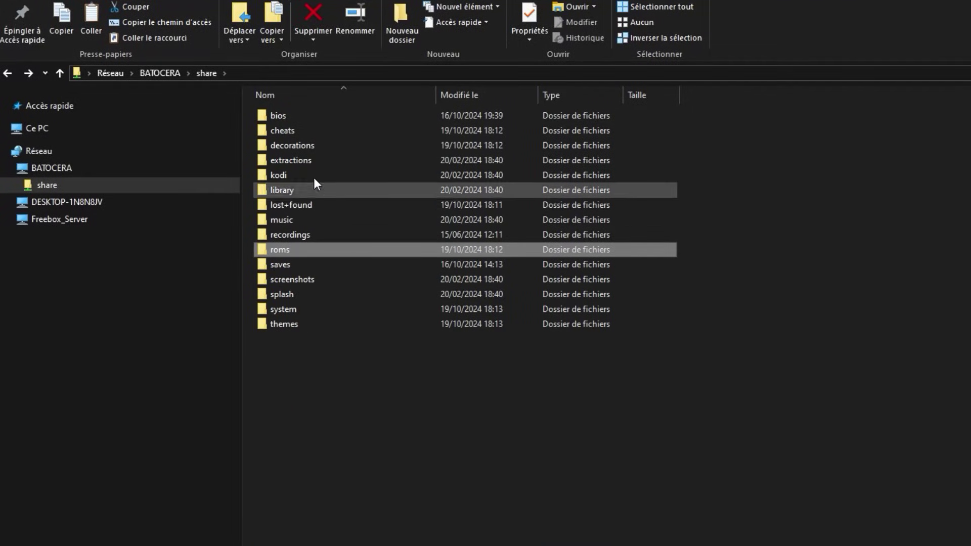
{"action": "double_click", "coordinate": [289, 115]}
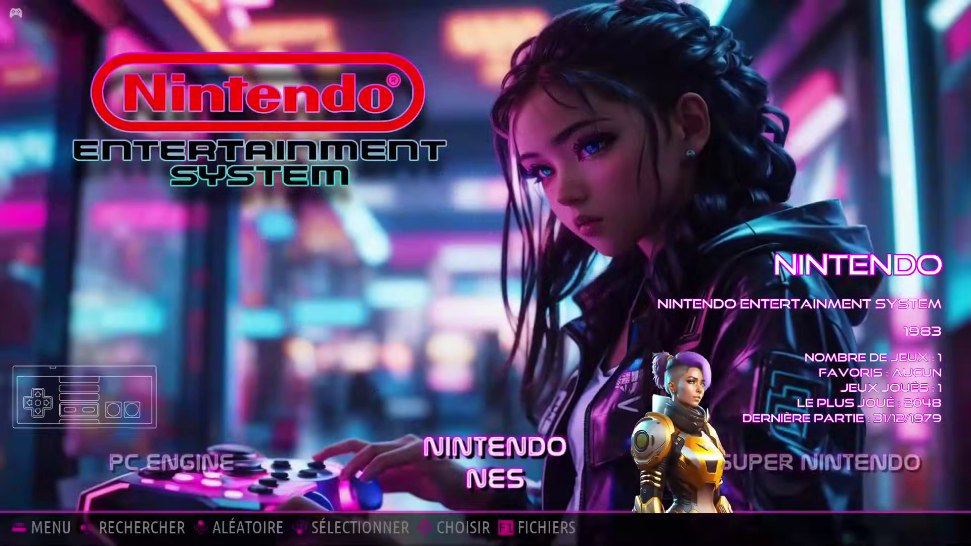
{"action": "key", "text": "Right"}
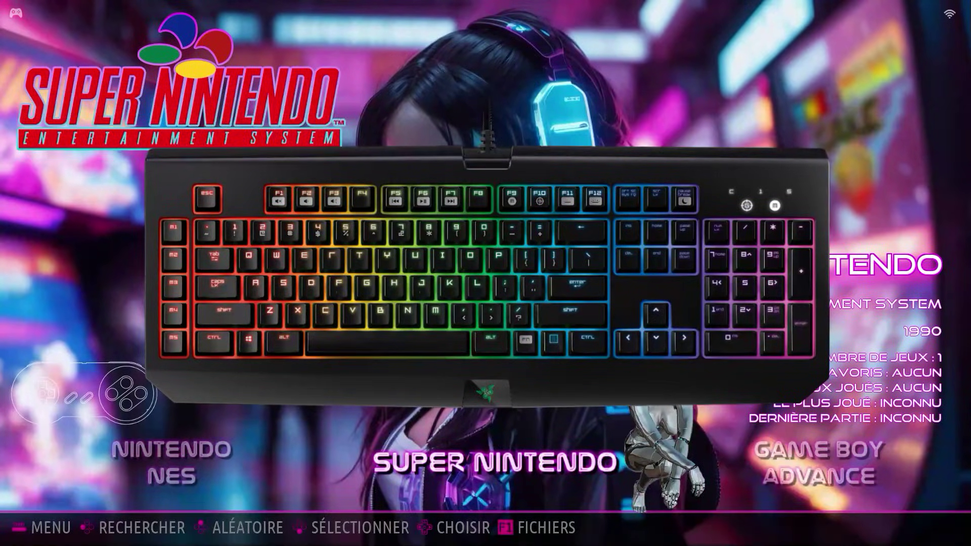
{"action": "key", "text": "Left"}
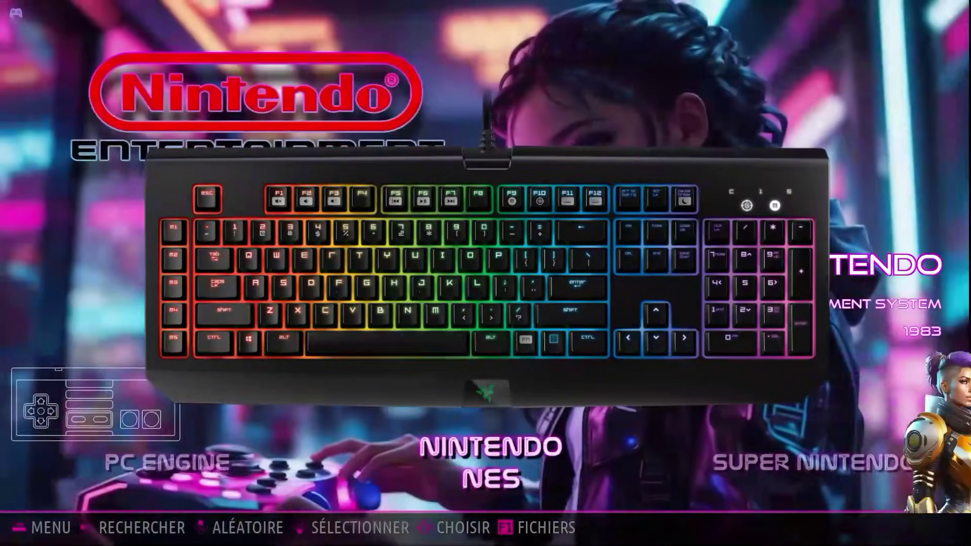
{"action": "key", "text": "Left"}
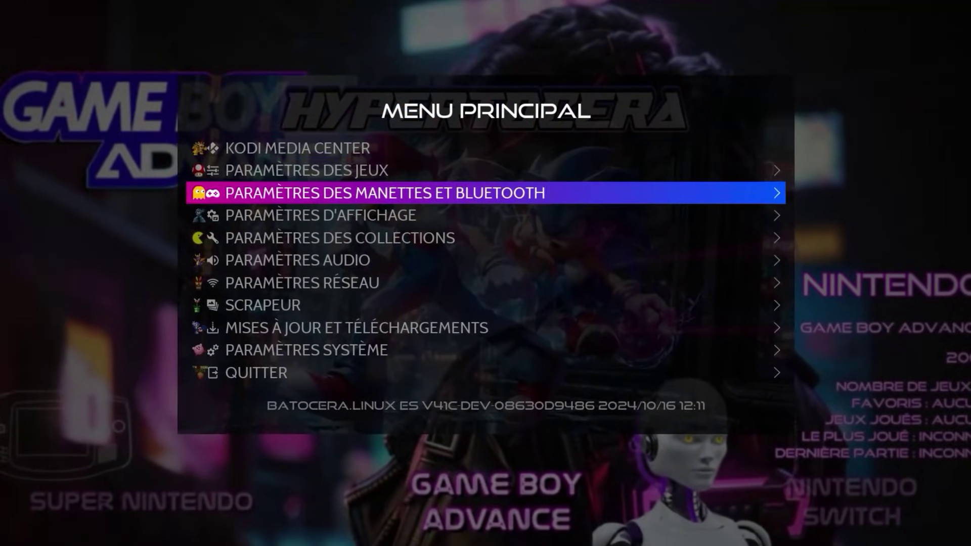
Step: Open the network settings to check the IP address and internet status
{"action": "key", "text": "Down"}
{"action": "key", "text": "Down"}
{"action": "key", "text": "Down"}
{"action": "key", "text": "Down"}
{"action": "key", "text": "Down"}
{"action": "key", "text": "Return"}
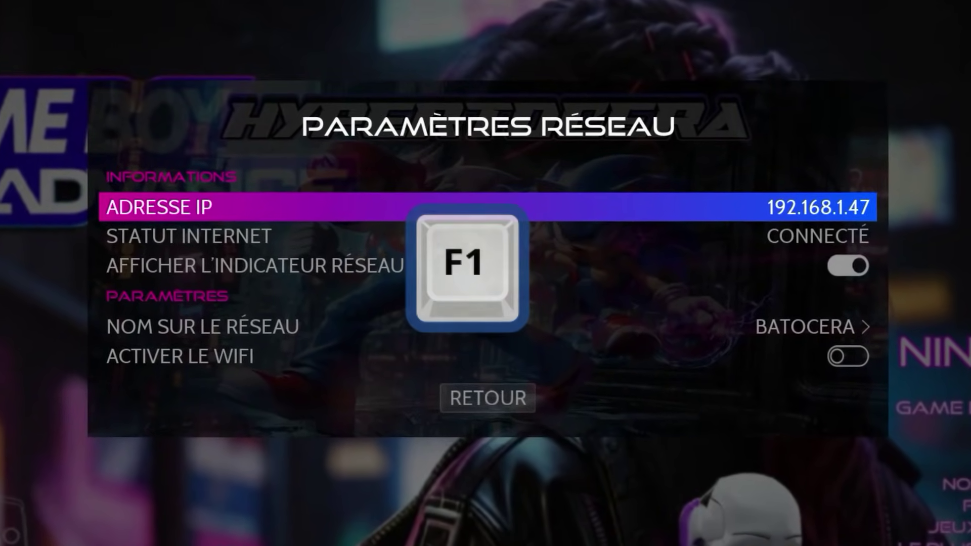
Step: Open Batocera's file manager and launch xterm from the Applications location
{"action": "key", "text": "F1"}
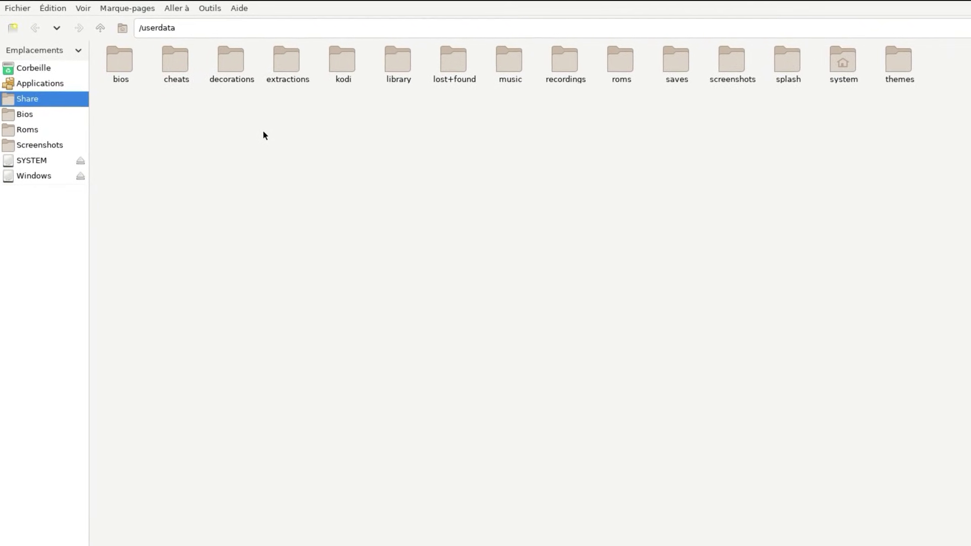
{"action": "left_click", "coordinate": [29, 92]}
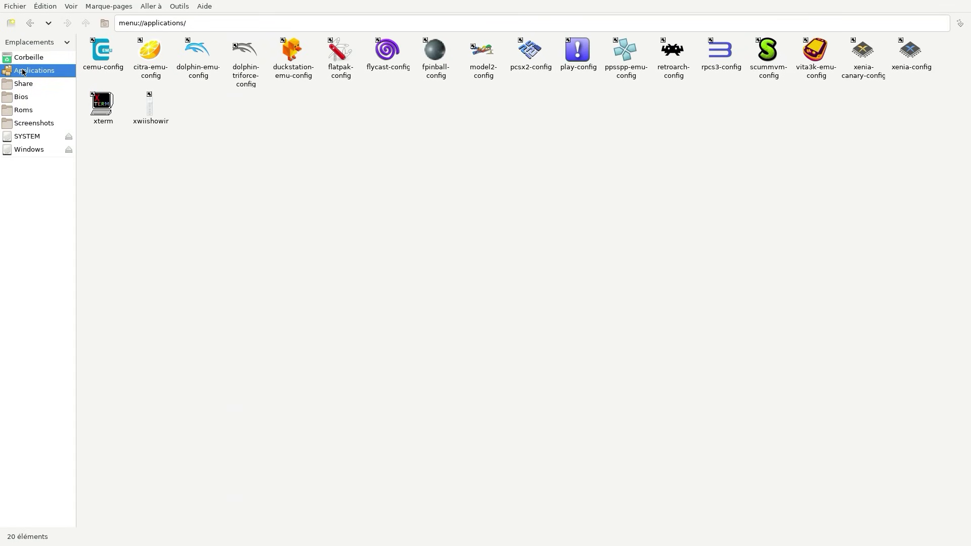
{"action": "left_click", "coordinate": [137, 153]}
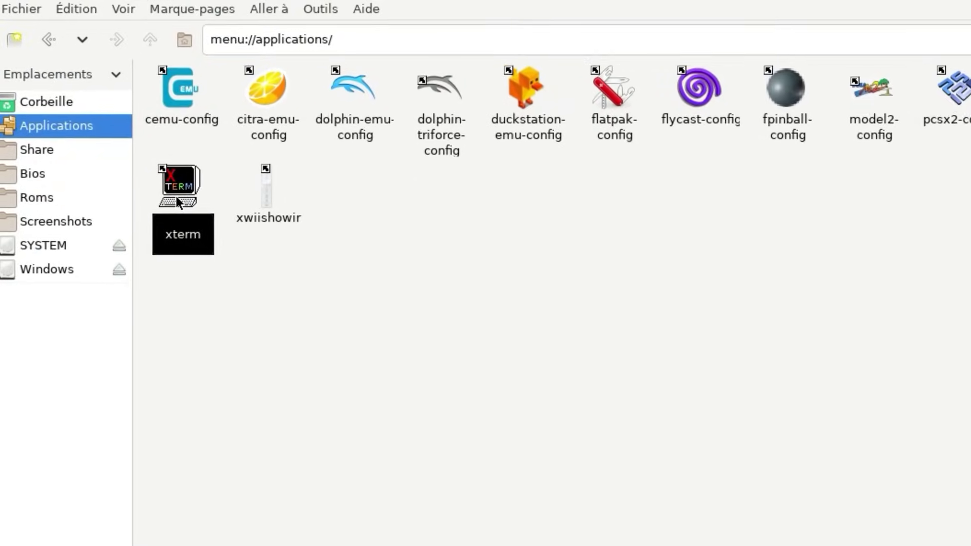
{"action": "double_click", "coordinate": [177, 195]}
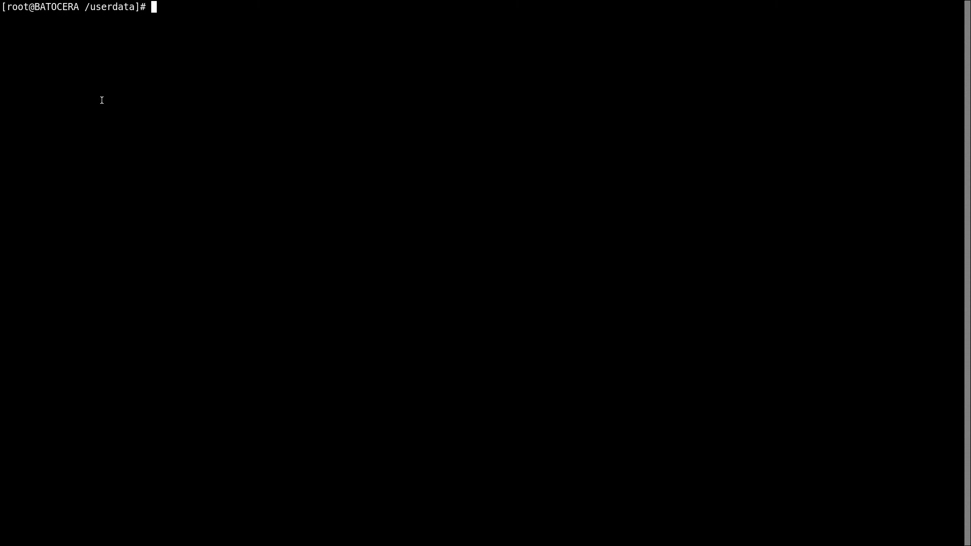
Step: Run the V41+ Switch installer with the command "curl -L bit.ly/foclabroc-switchoff | bash"
{"action": "type", "text": "curl -L"}
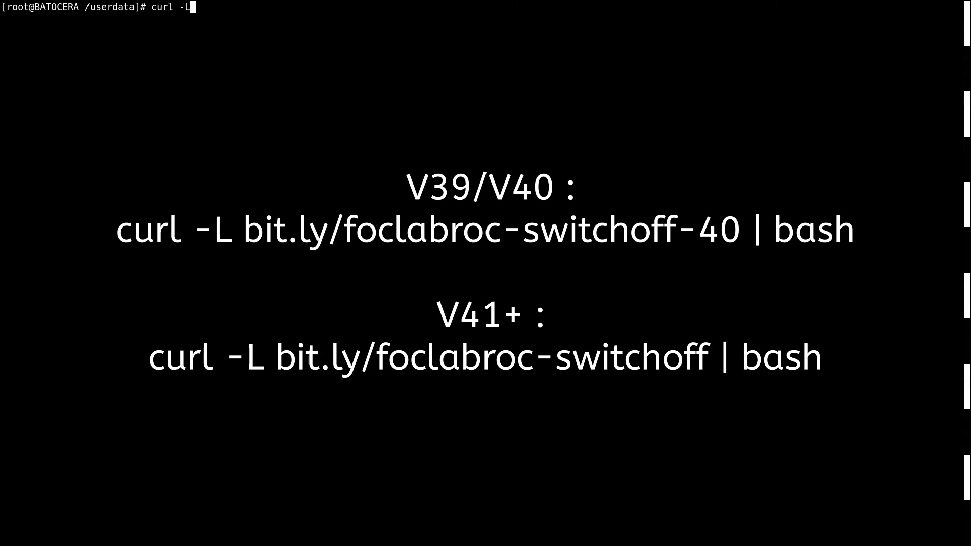
{"action": "type", "text": " bit.ly/foclabroc-swit"}
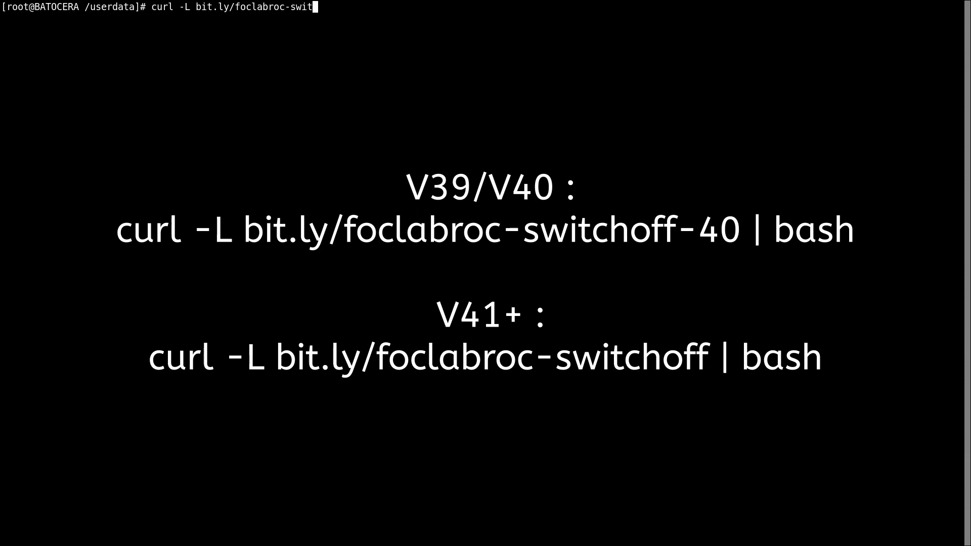
{"action": "type", "text": "choff | bash"}
{"action": "key", "text": "Return"}
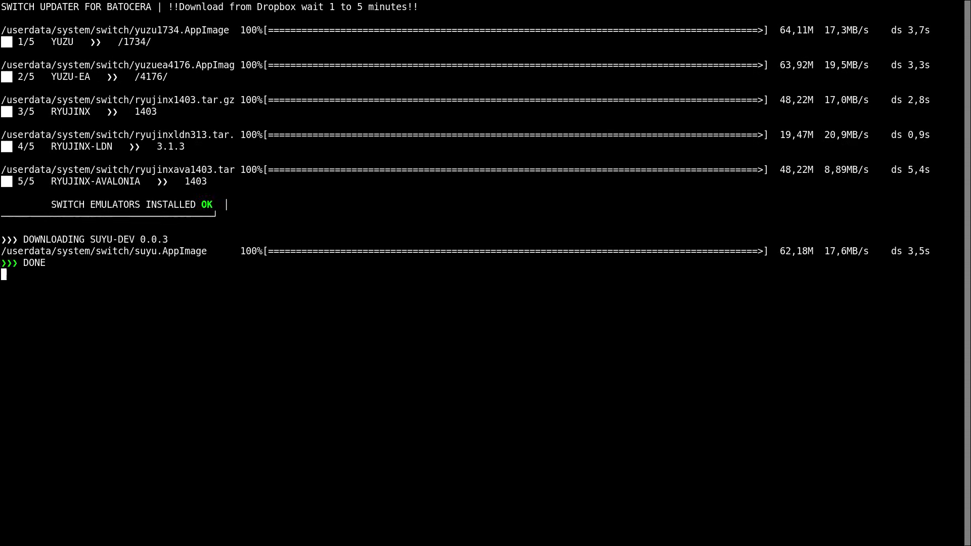
Step: Exit the terminal and select ryujinx-Avalonia-config among the applications
{"action": "type", "text": "exit"}
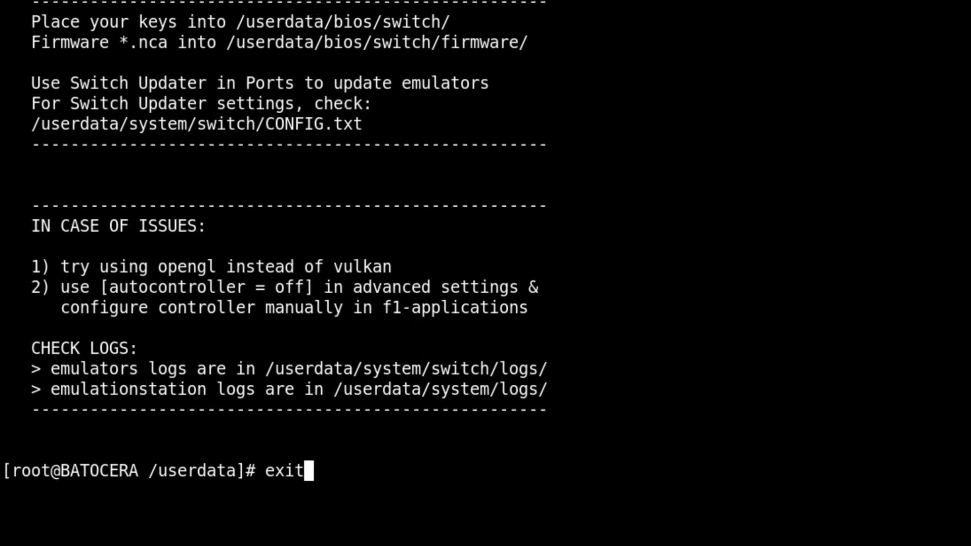
{"action": "key", "text": "Return"}
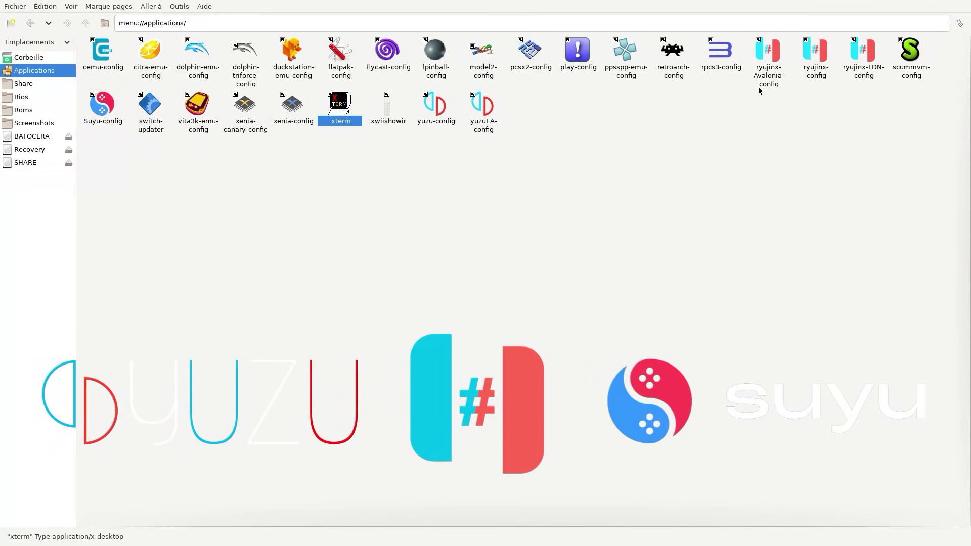
{"action": "left_click", "coordinate": [766, 49]}
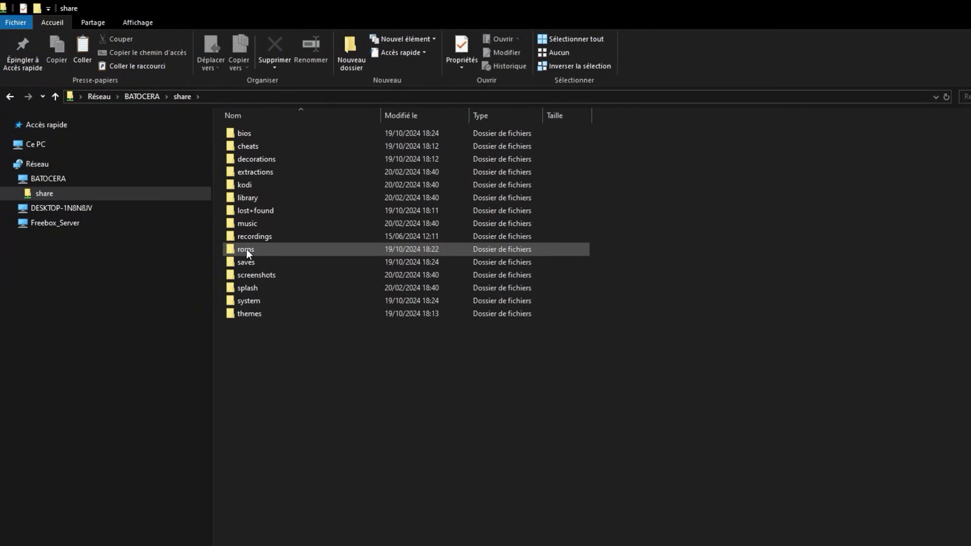
Step: Open share/roms on the BATOCERA network drive and select the switch folder
{"action": "double_click", "coordinate": [247, 249]}
{"action": "scroll", "coordinate": [246, 334], "scroll_direction": "down", "scroll_amount": 15}
{"action": "scroll", "coordinate": [249, 373], "scroll_direction": "down", "scroll_amount": 20}
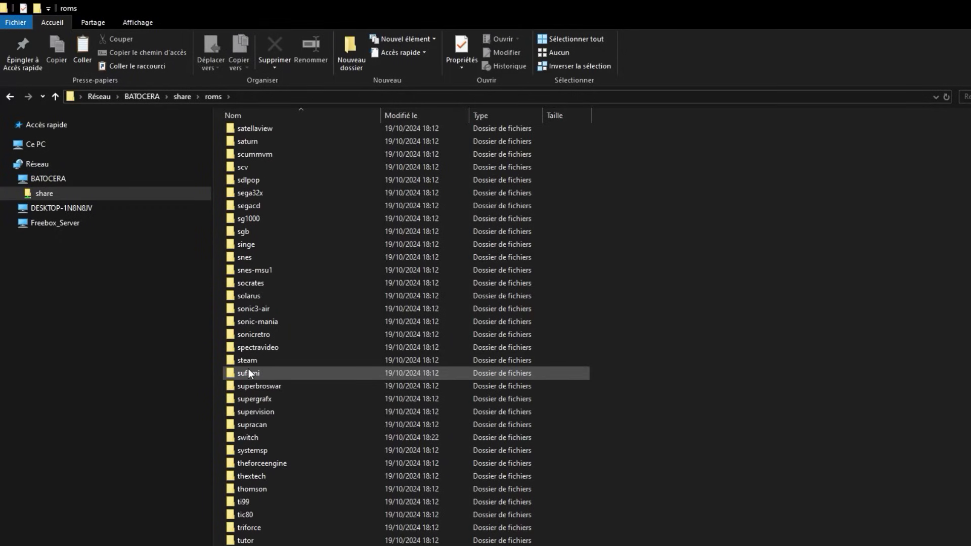
{"action": "left_click", "coordinate": [256, 439]}
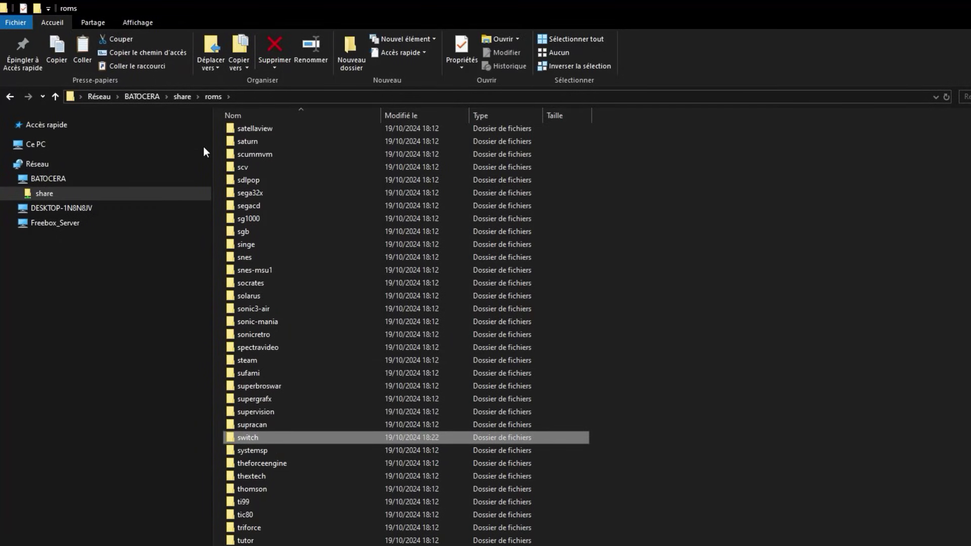
Step: Open share/bios/switch on the BATOCERA network drive, check its firmware subfolder, and open the _info.txt file
{"action": "left_click", "coordinate": [181, 97]}
{"action": "double_click", "coordinate": [241, 135]}
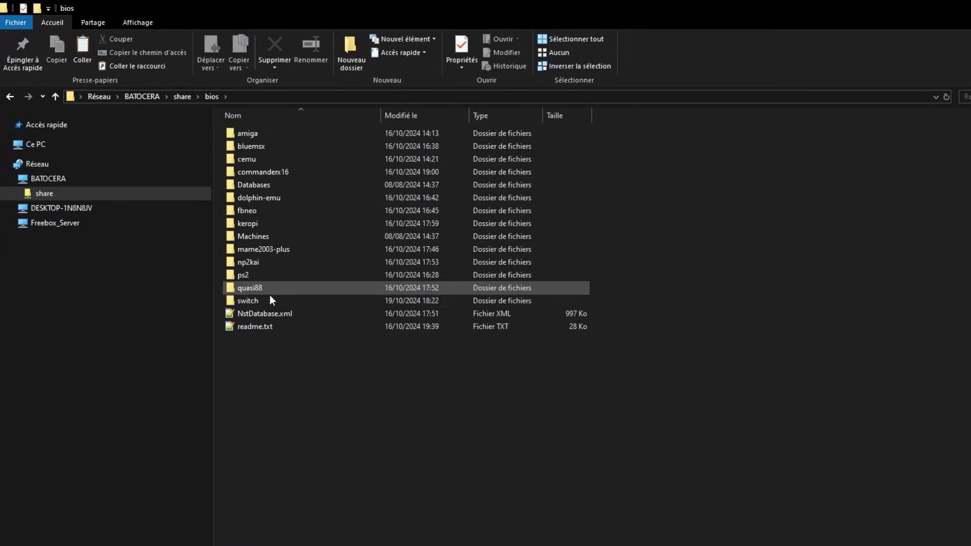
{"action": "double_click", "coordinate": [247, 301]}
{"action": "double_click", "coordinate": [250, 134]}
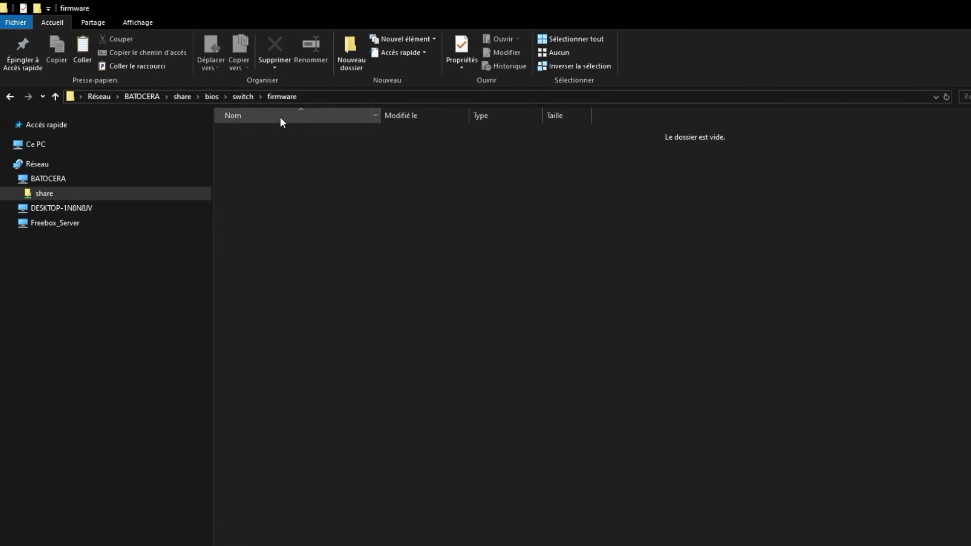
{"action": "key", "text": "alt+Left"}
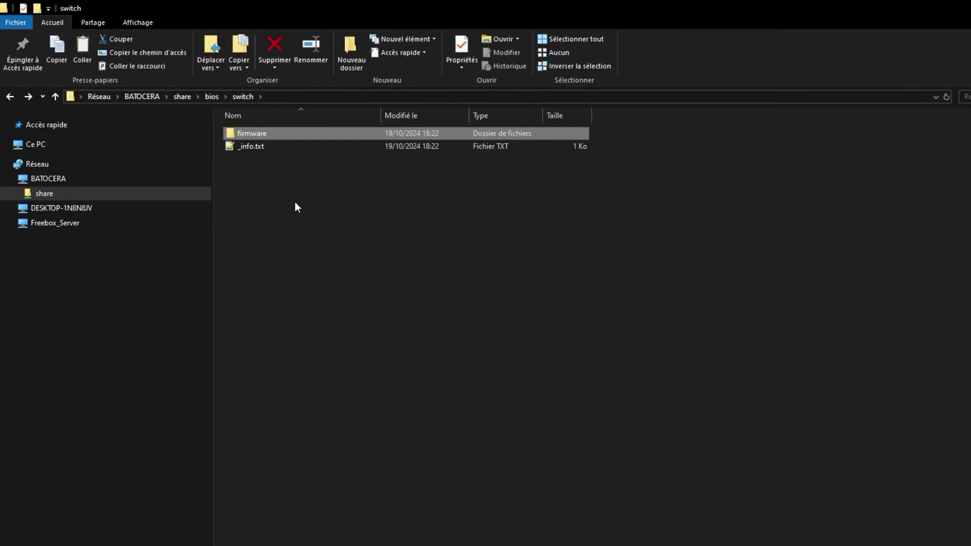
{"action": "double_click", "coordinate": [245, 146]}
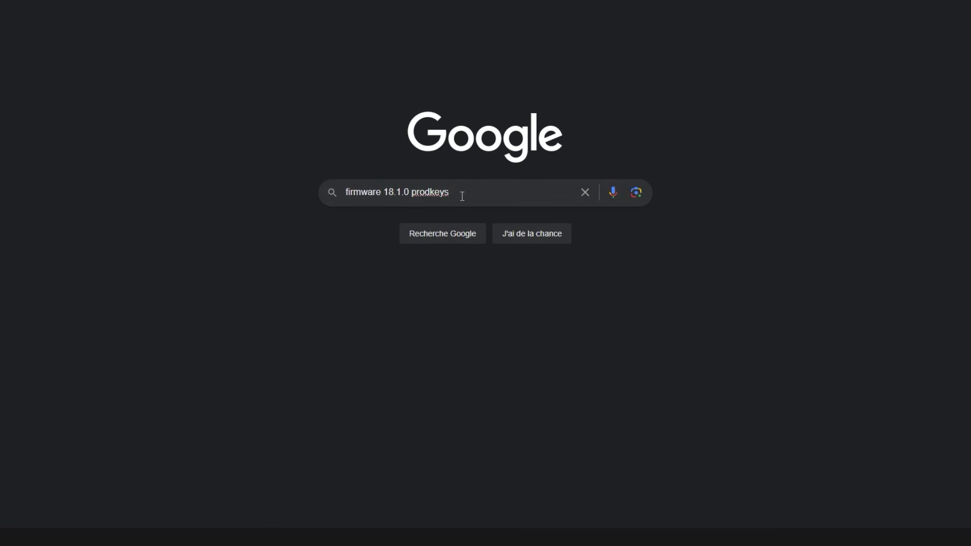
Step: Search Google for "firmware 18.1.0 prodkeys" and look through a keys page from the results
{"action": "key", "text": "Return"}
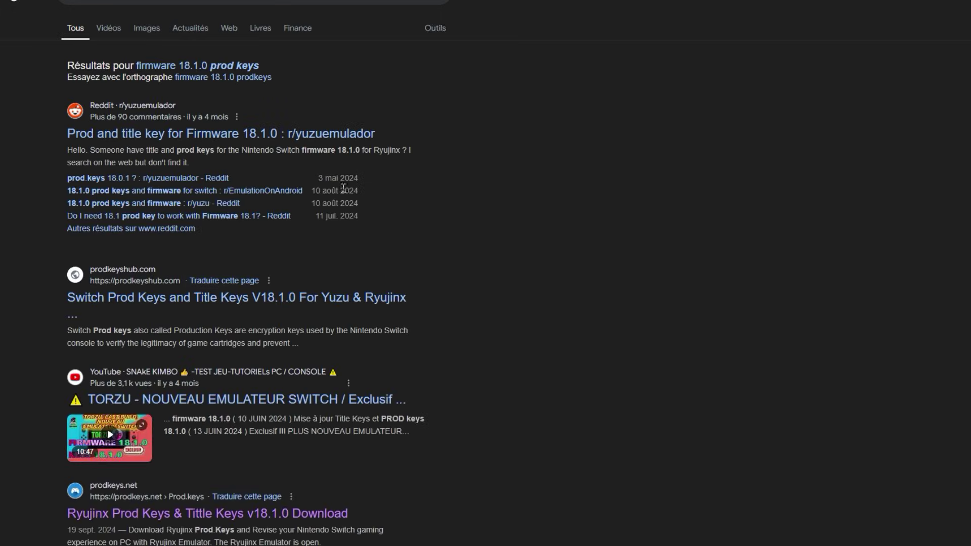
{"action": "scroll", "coordinate": [292, 203], "scroll_direction": "down", "scroll_amount": 3}
{"action": "left_click", "coordinate": [221, 342]}
{"action": "scroll", "coordinate": [279, 188], "scroll_direction": "down", "scroll_amount": 3}
{"action": "scroll", "coordinate": [262, 189], "scroll_direction": "down", "scroll_amount": 2}
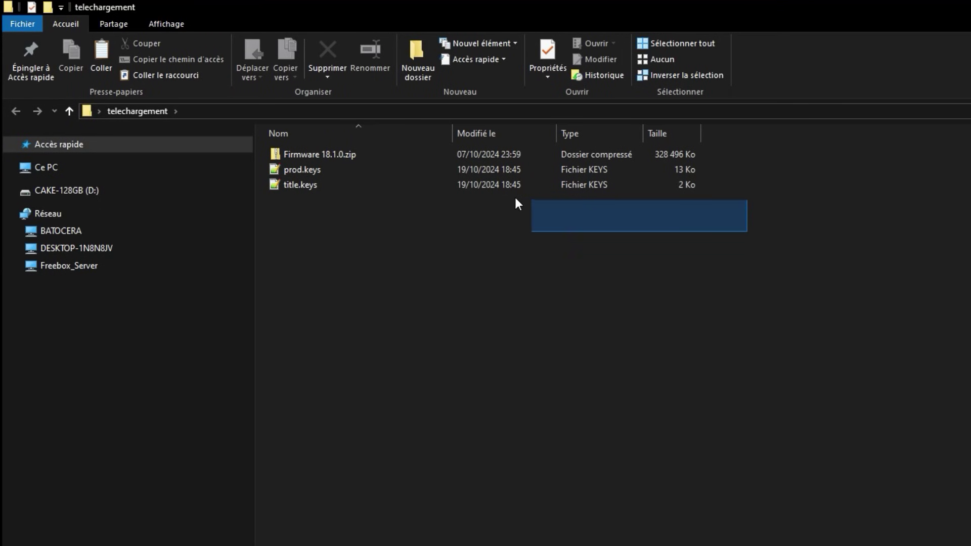
Step: Copy Firmware 18.1.0.zip, prod.keys and title.keys from the telechargement folder
{"action": "left_click_drag", "start_coordinate": [515, 198], "coordinate": [302, 151]}
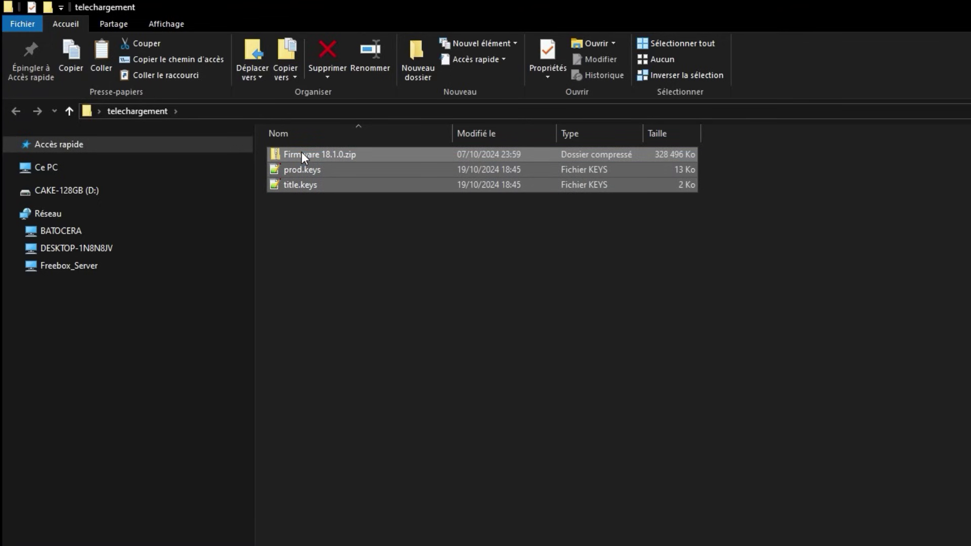
{"action": "right_click", "coordinate": [302, 155]}
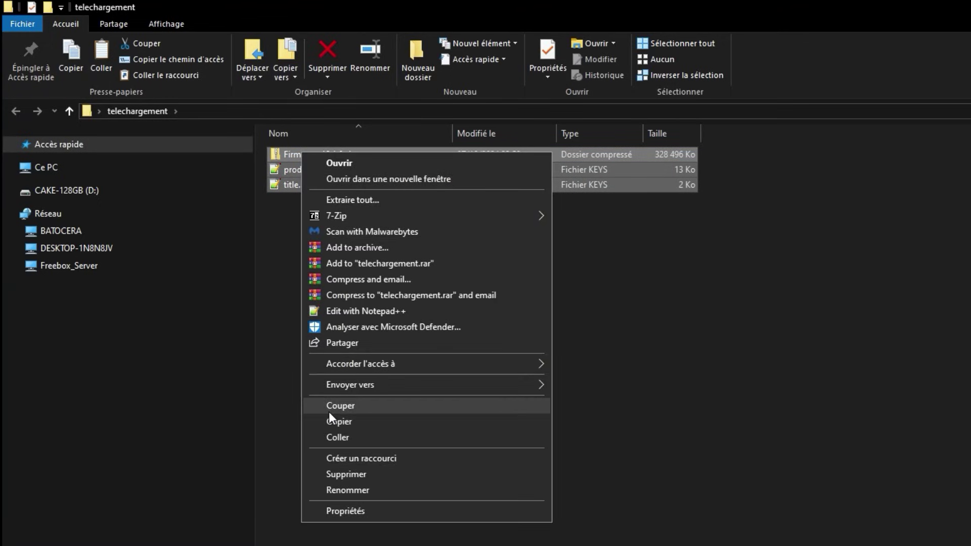
{"action": "left_click", "coordinate": [336, 422]}
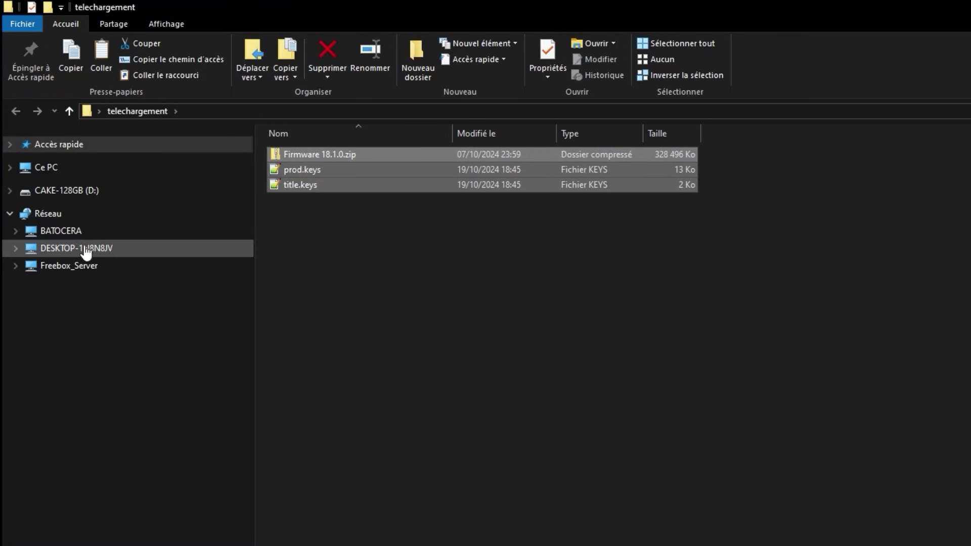
Step: Paste the copied firmware archive and key files into share/bios/switch on the BATOCERA network drive
{"action": "left_click", "coordinate": [63, 231]}
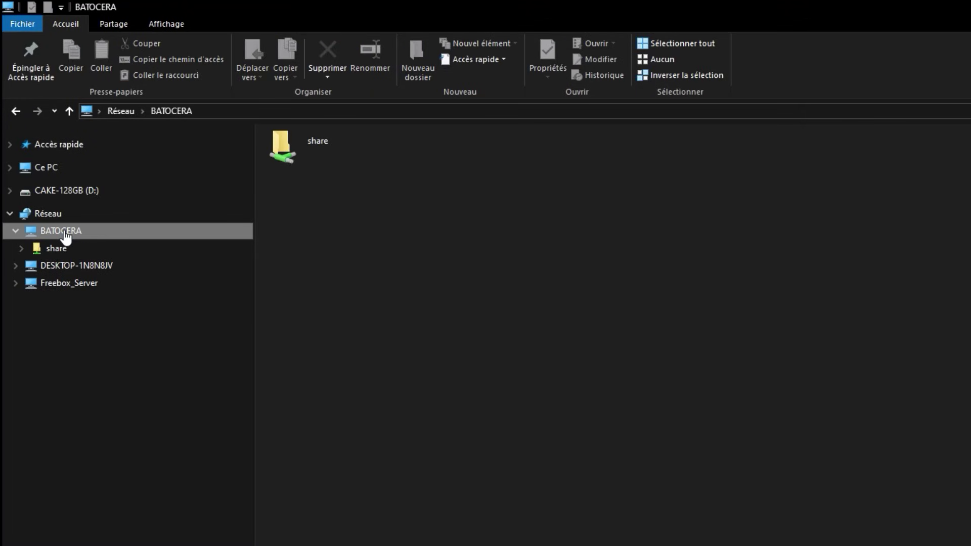
{"action": "double_click", "coordinate": [315, 143]}
{"action": "double_click", "coordinate": [307, 158]}
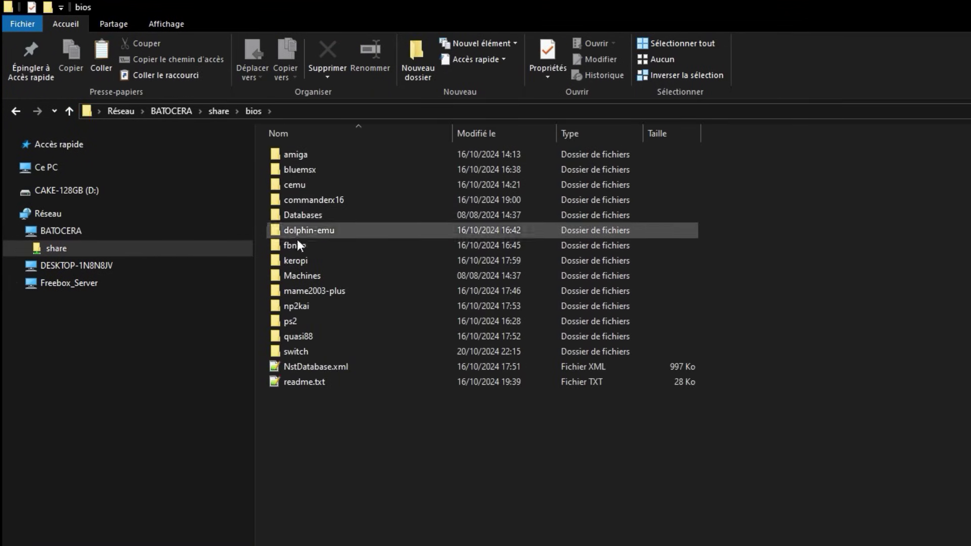
{"action": "double_click", "coordinate": [290, 351]}
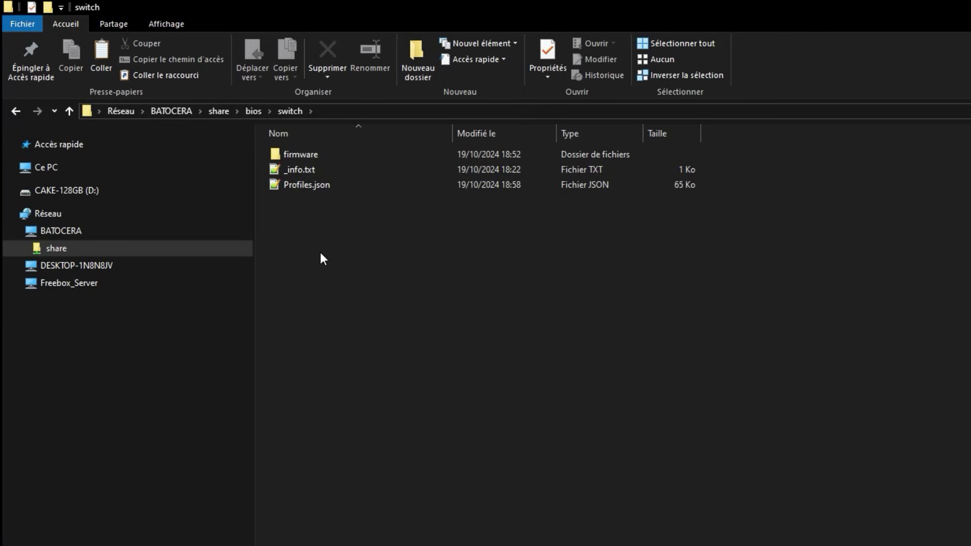
{"action": "right_click", "coordinate": [320, 253]}
{"action": "left_click", "coordinate": [361, 354]}
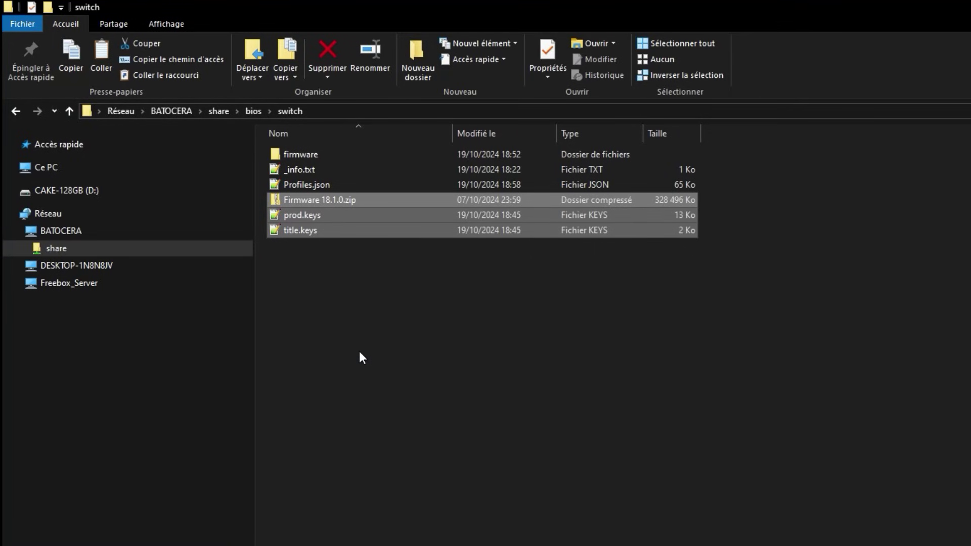
{"action": "left_click", "coordinate": [355, 319]}
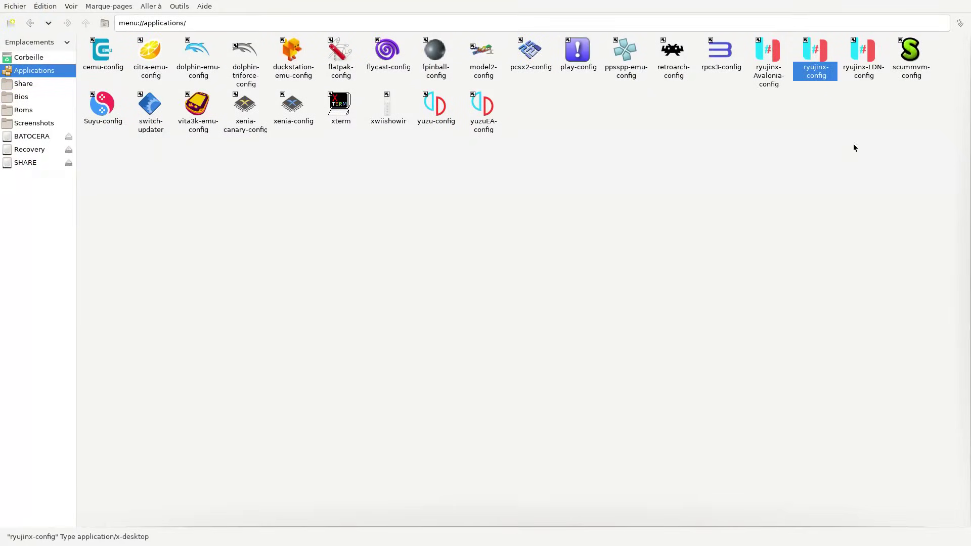
Step: Launch ryujinx-config from Batocera's applications and start installing a firmware from XCI or ZIP
{"action": "double_click", "coordinate": [810, 50]}
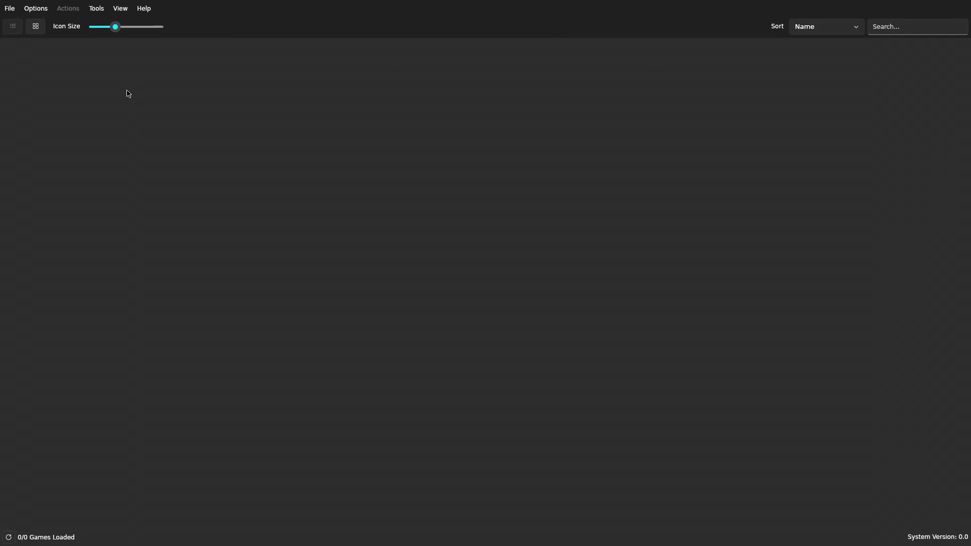
{"action": "left_click", "coordinate": [96, 9]}
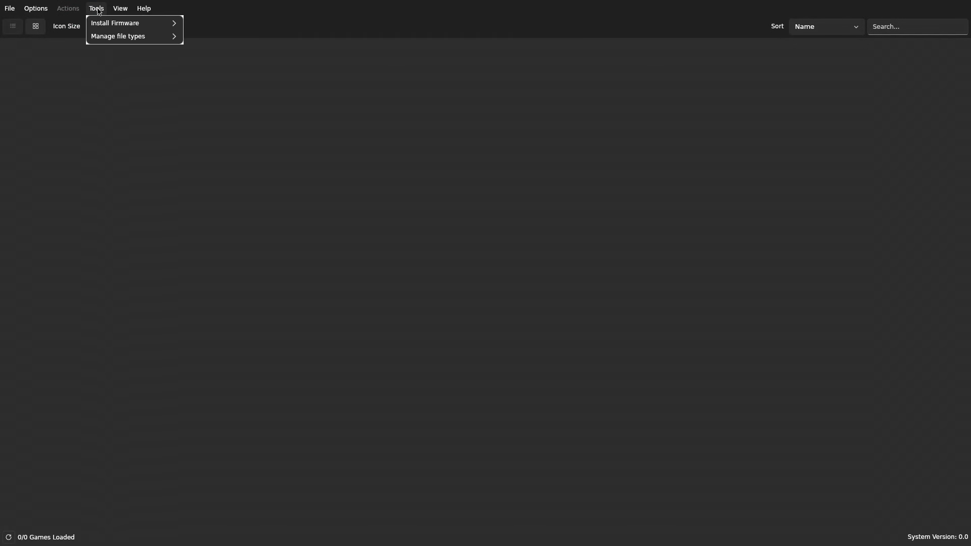
{"action": "mouse_move", "coordinate": [104, 28]}
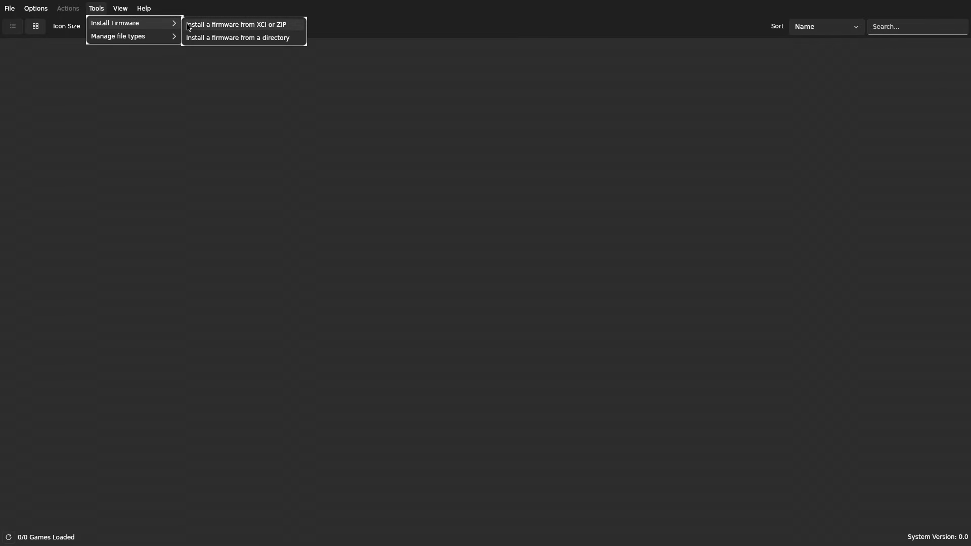
{"action": "left_click", "coordinate": [275, 25]}
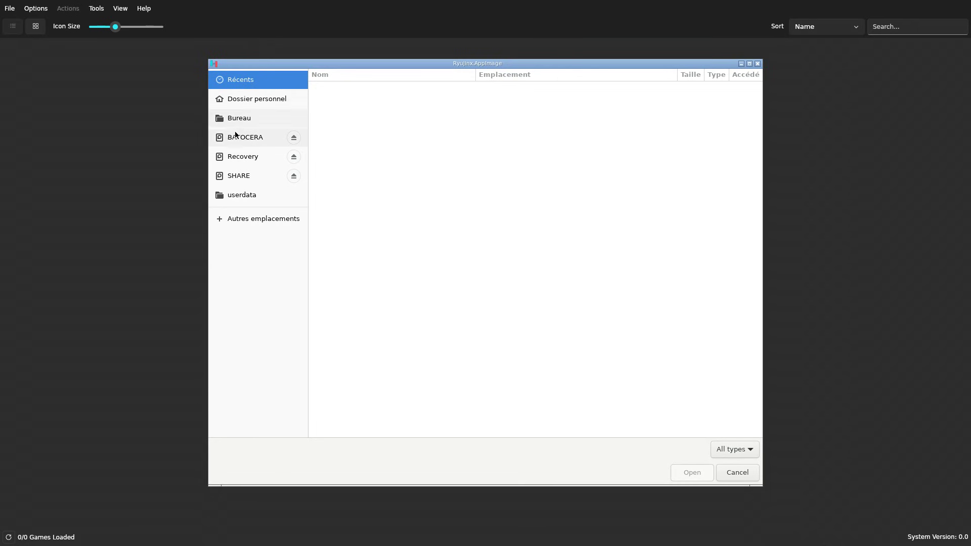
Step: Choose Firmware 18.1.0.zip from SHARE/bios/switch as the firmware to install
{"action": "left_click", "coordinate": [243, 178]}
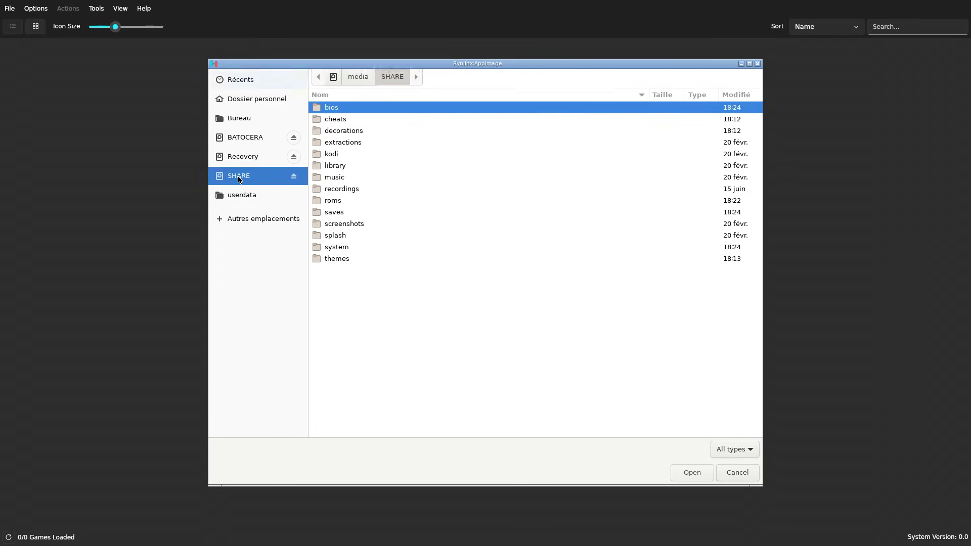
{"action": "double_click", "coordinate": [331, 112]}
{"action": "double_click", "coordinate": [335, 262]}
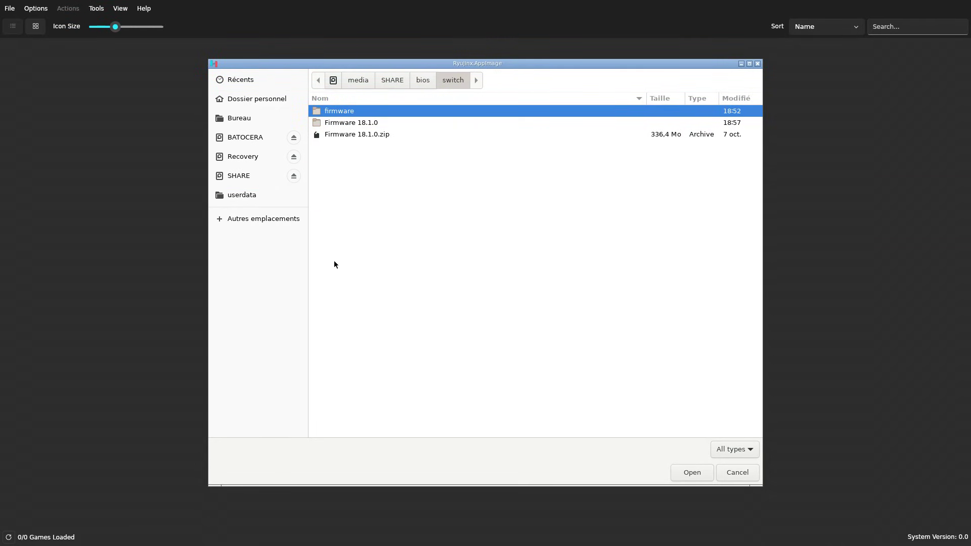
{"action": "left_click", "coordinate": [344, 136]}
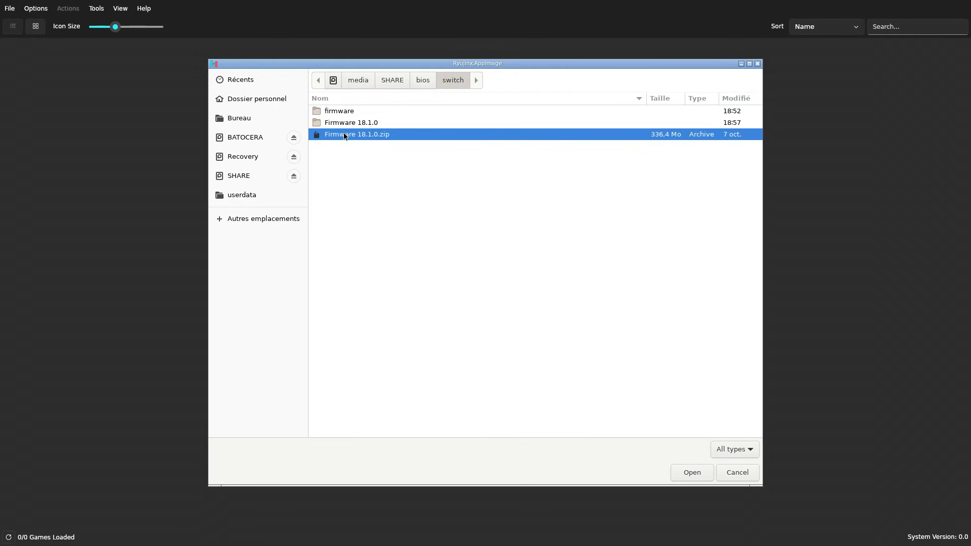
{"action": "left_click", "coordinate": [692, 473]}
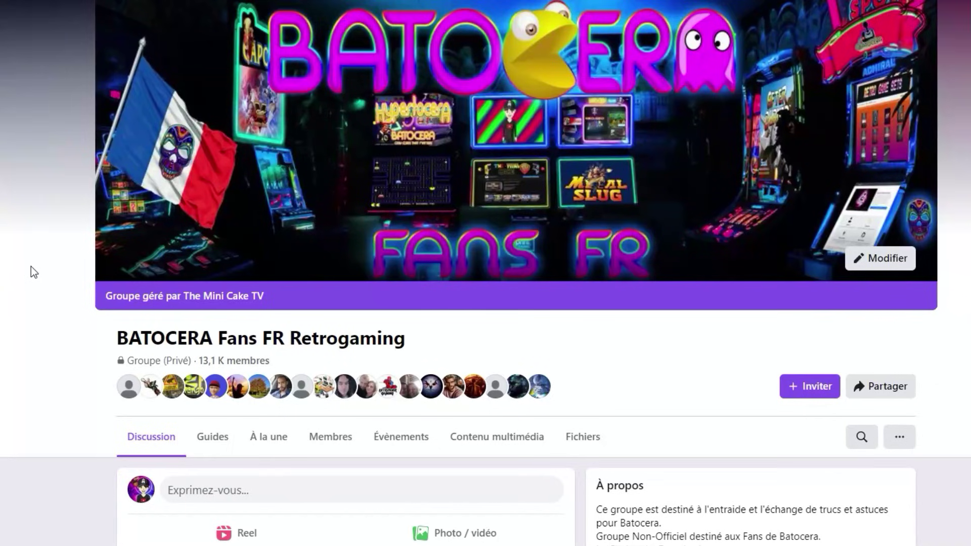
Step: Look through the featured and recent posts of the BATOCERA Fans FR Retrogaming Facebook group
{"action": "scroll", "coordinate": [31, 268], "scroll_direction": "down", "scroll_amount": 5}
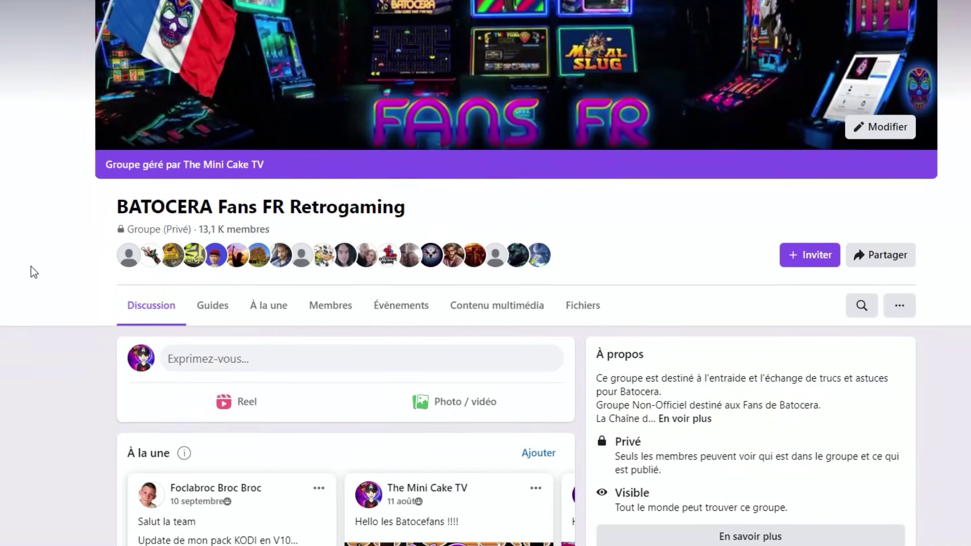
{"action": "scroll", "coordinate": [31, 268], "scroll_direction": "down", "scroll_amount": 10}
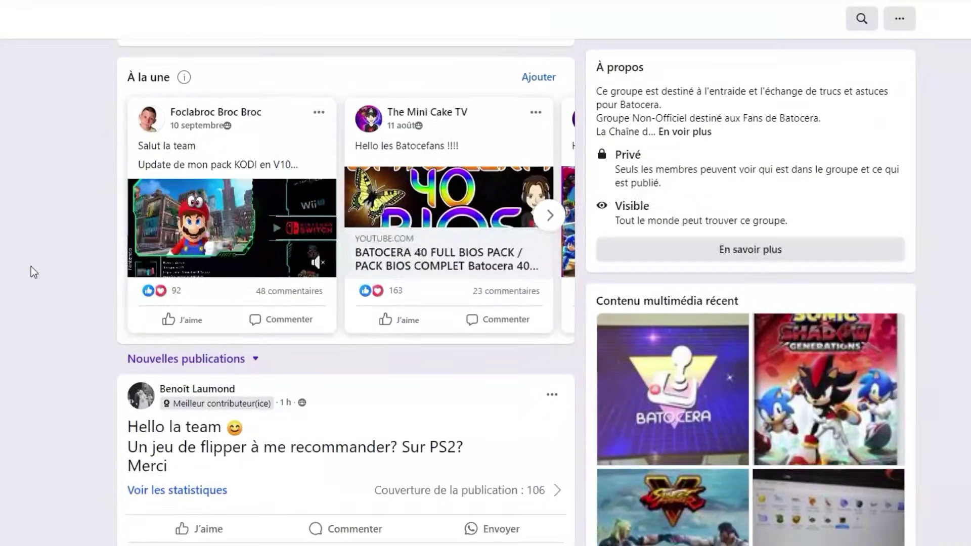
{"action": "scroll", "coordinate": [31, 266], "scroll_direction": "down", "scroll_amount": 18}
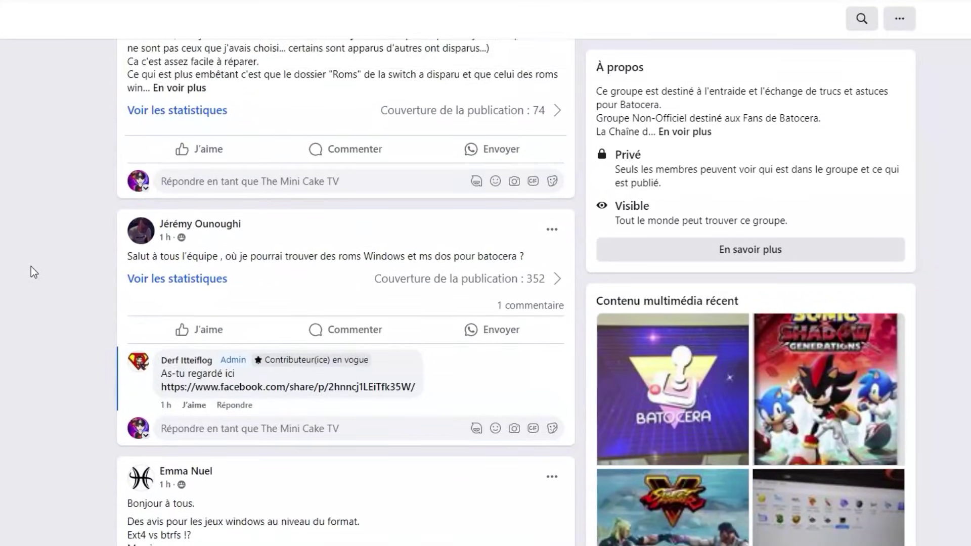
{"action": "scroll", "coordinate": [16, 205], "scroll_direction": "down", "scroll_amount": 8}
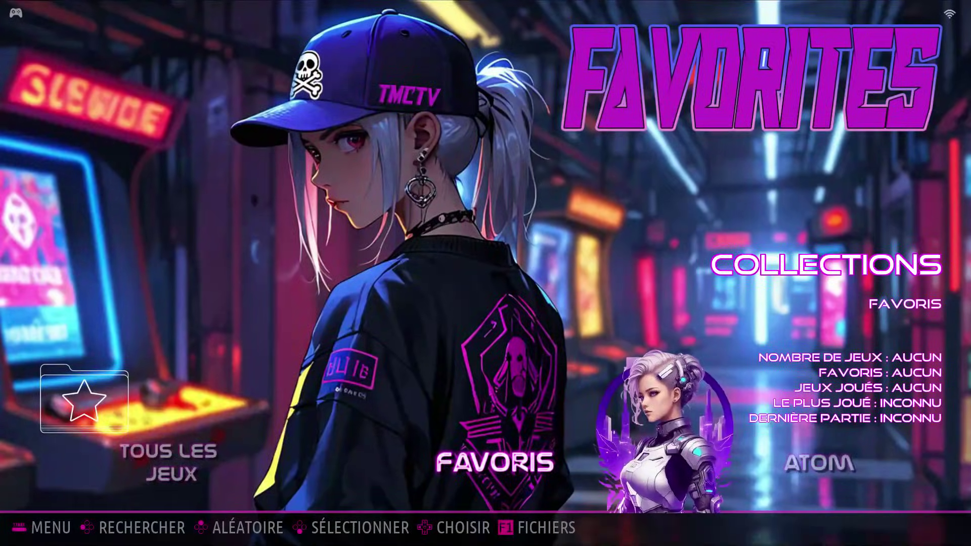
Step: Browse Batocera's system carousel from Favoris to the Tous les jeux collection
{"action": "key", "text": "Left"}
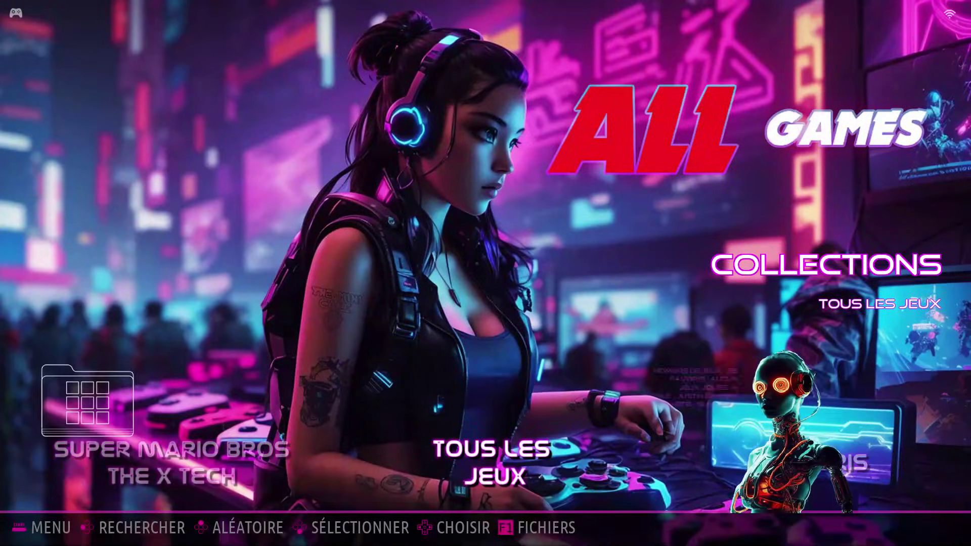